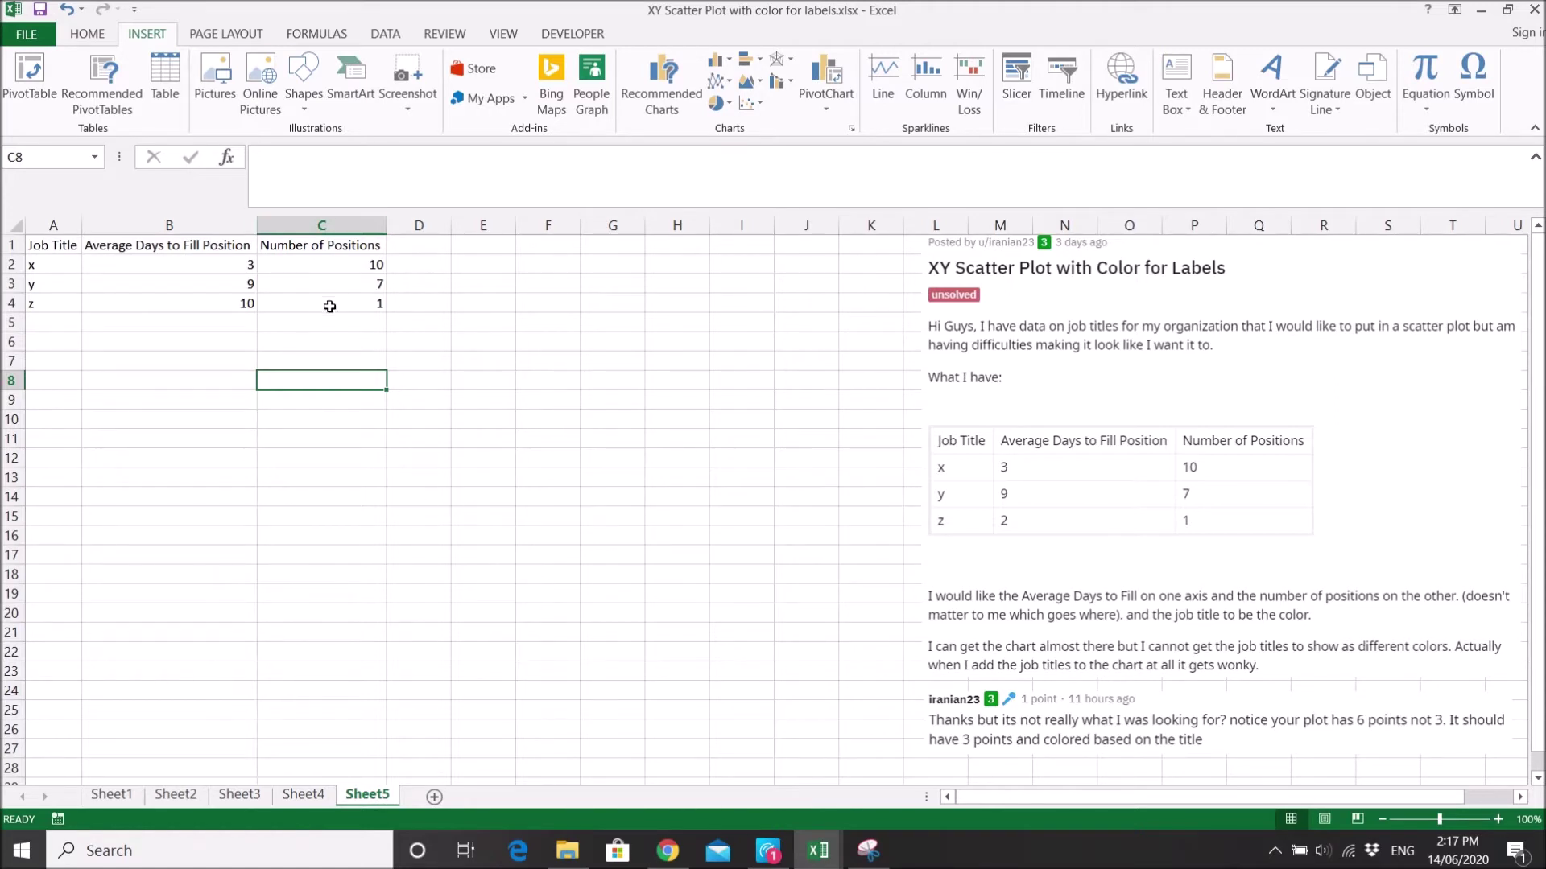
Select A1:C4 and insert the Number of Positions X Y scatter chart from All Charts
drag(331, 306, 55, 242)
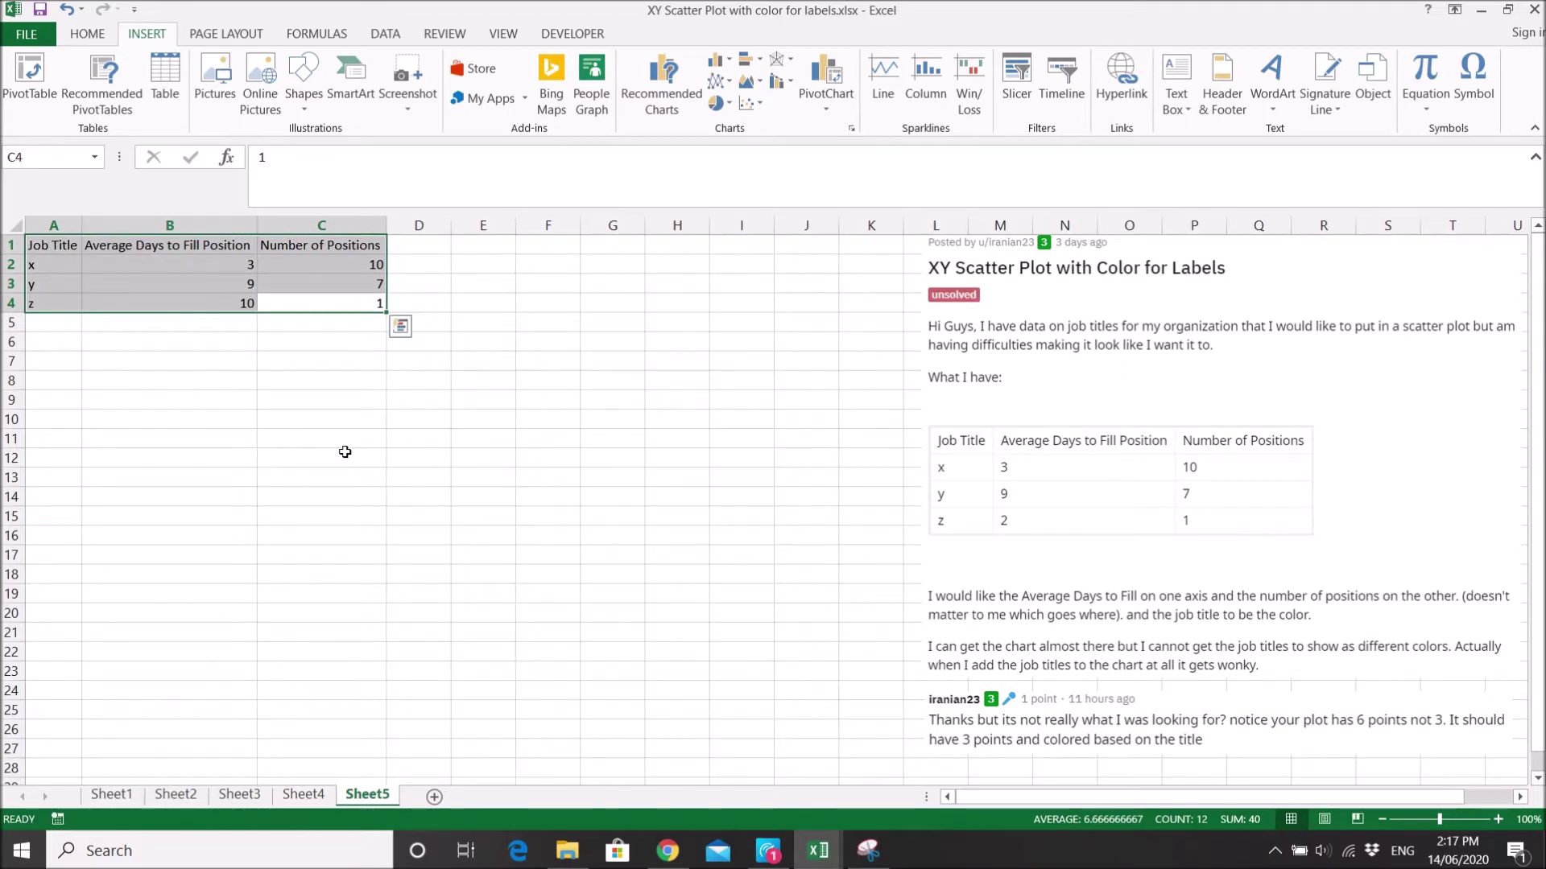
click(294, 379)
drag(314, 303, 41, 243)
click(671, 112)
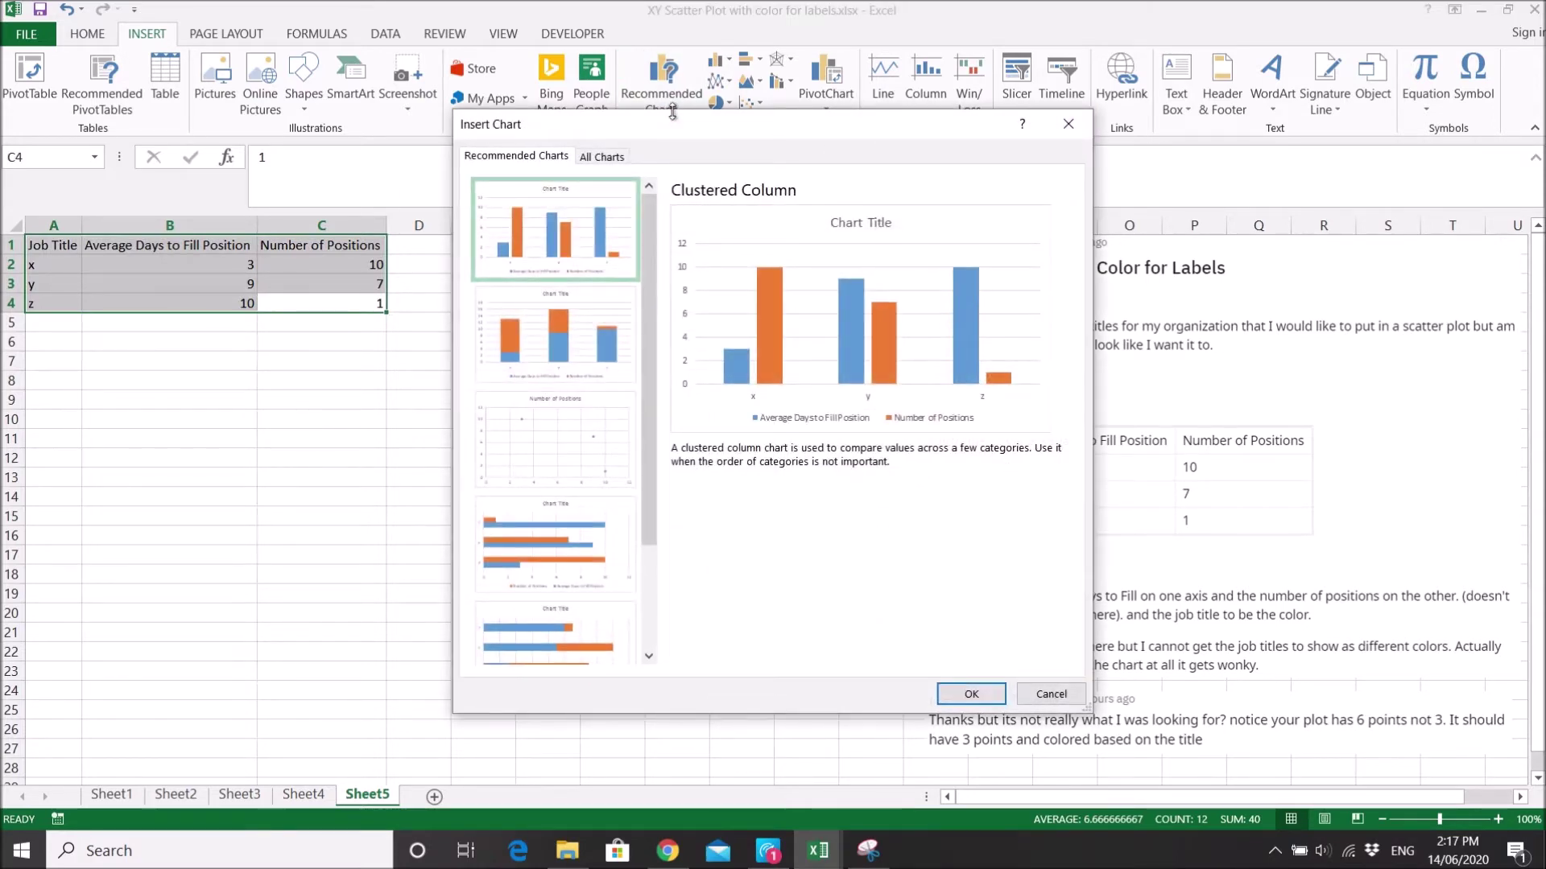
click(601, 158)
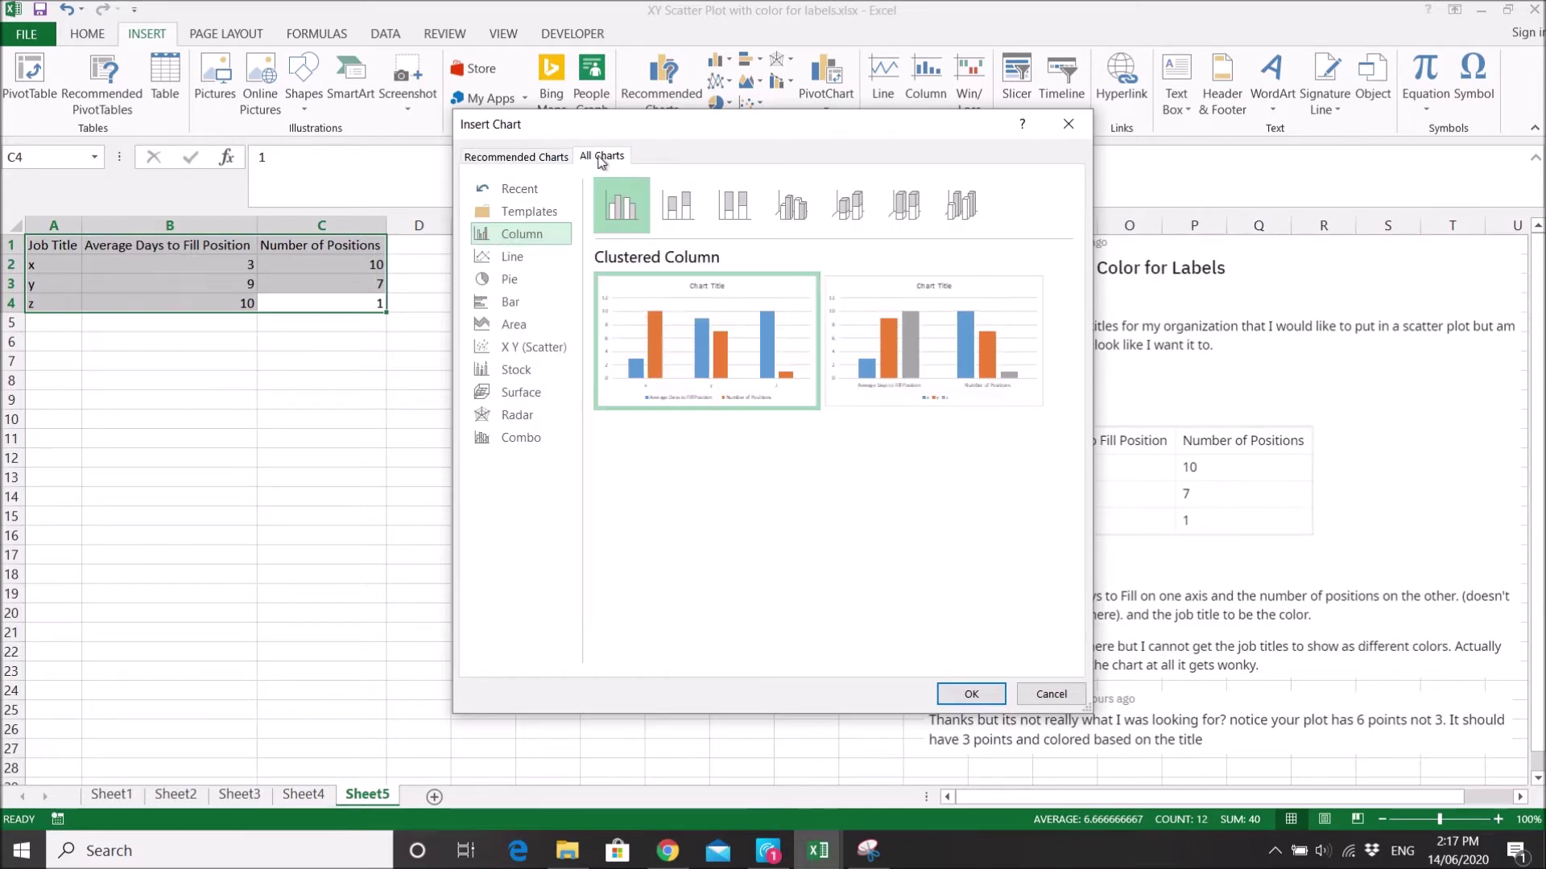
click(512, 355)
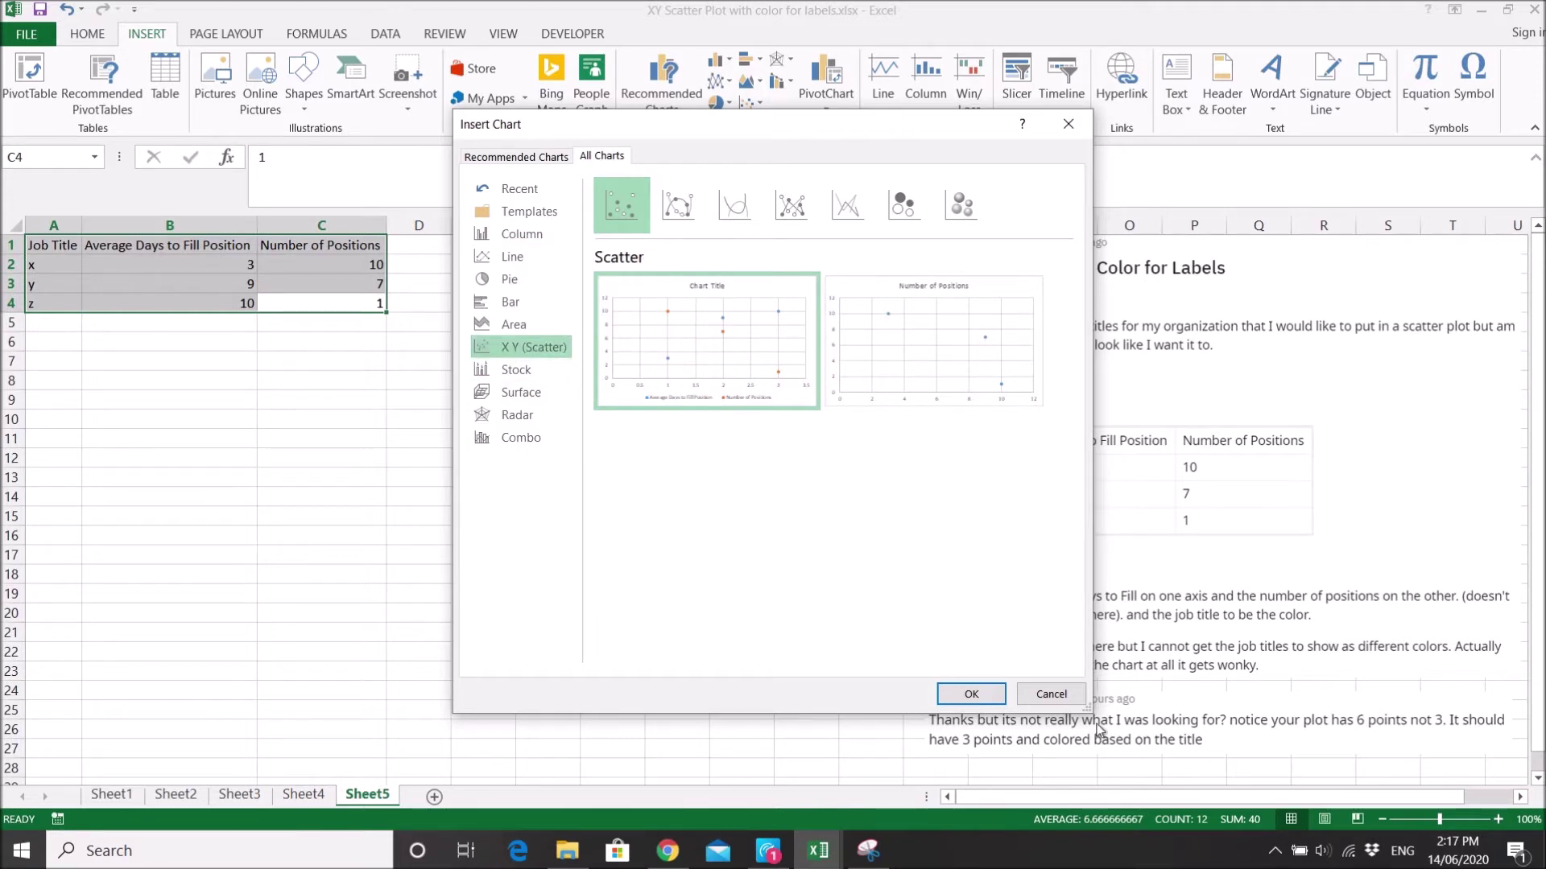
mouse_move(1087, 709)
mouse_down()
mouse_move(1321, 773)
mouse_move(1081, 680)
mouse_up()
mouse_move(710, 328)
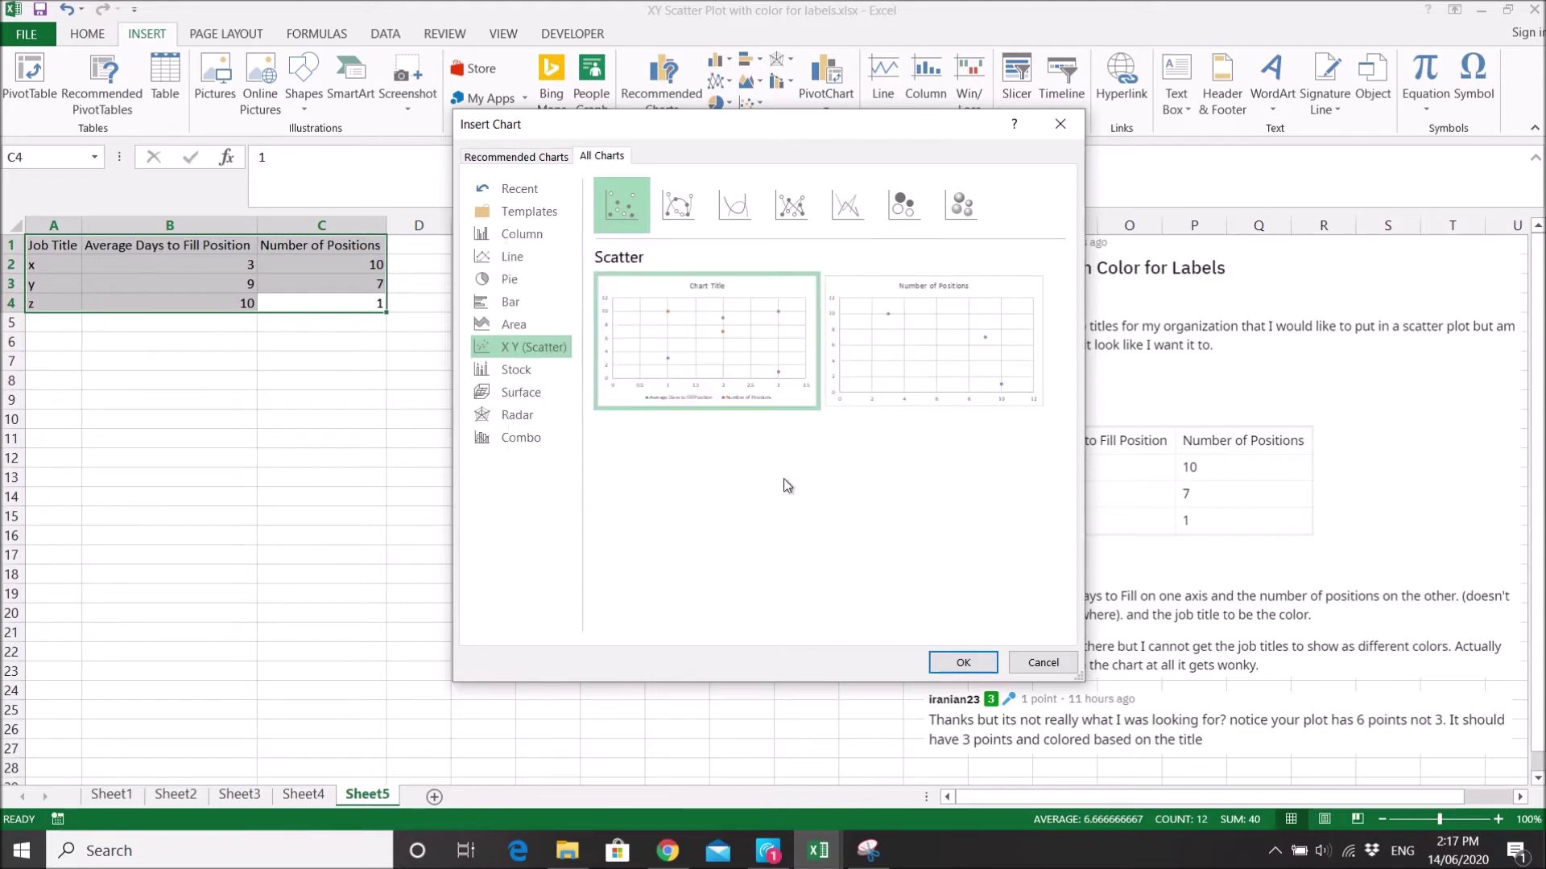
mouse_move(934, 389)
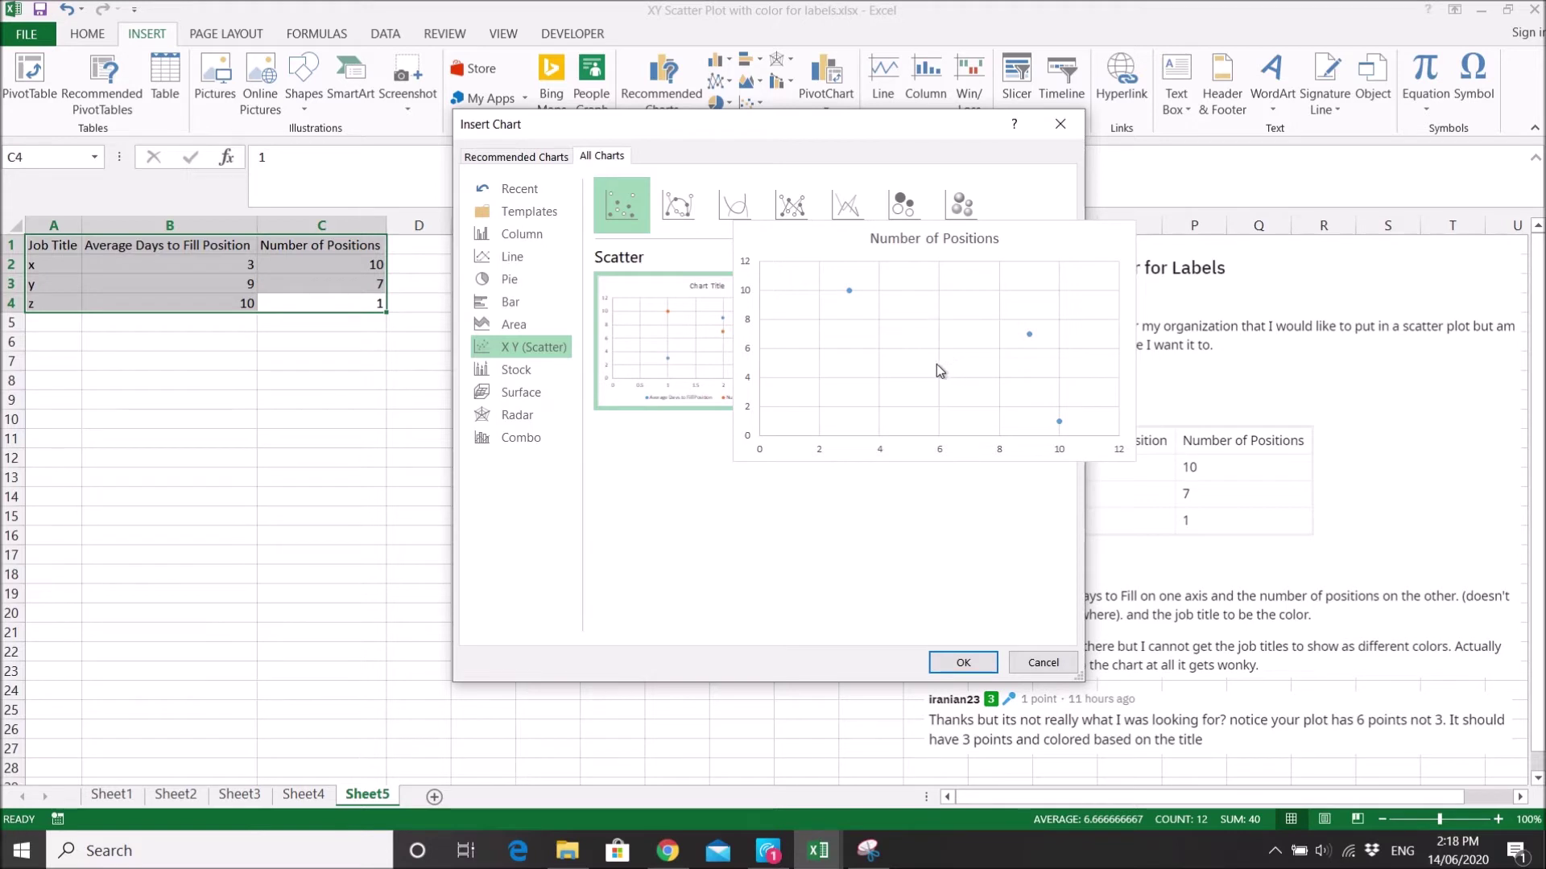
click(936, 364)
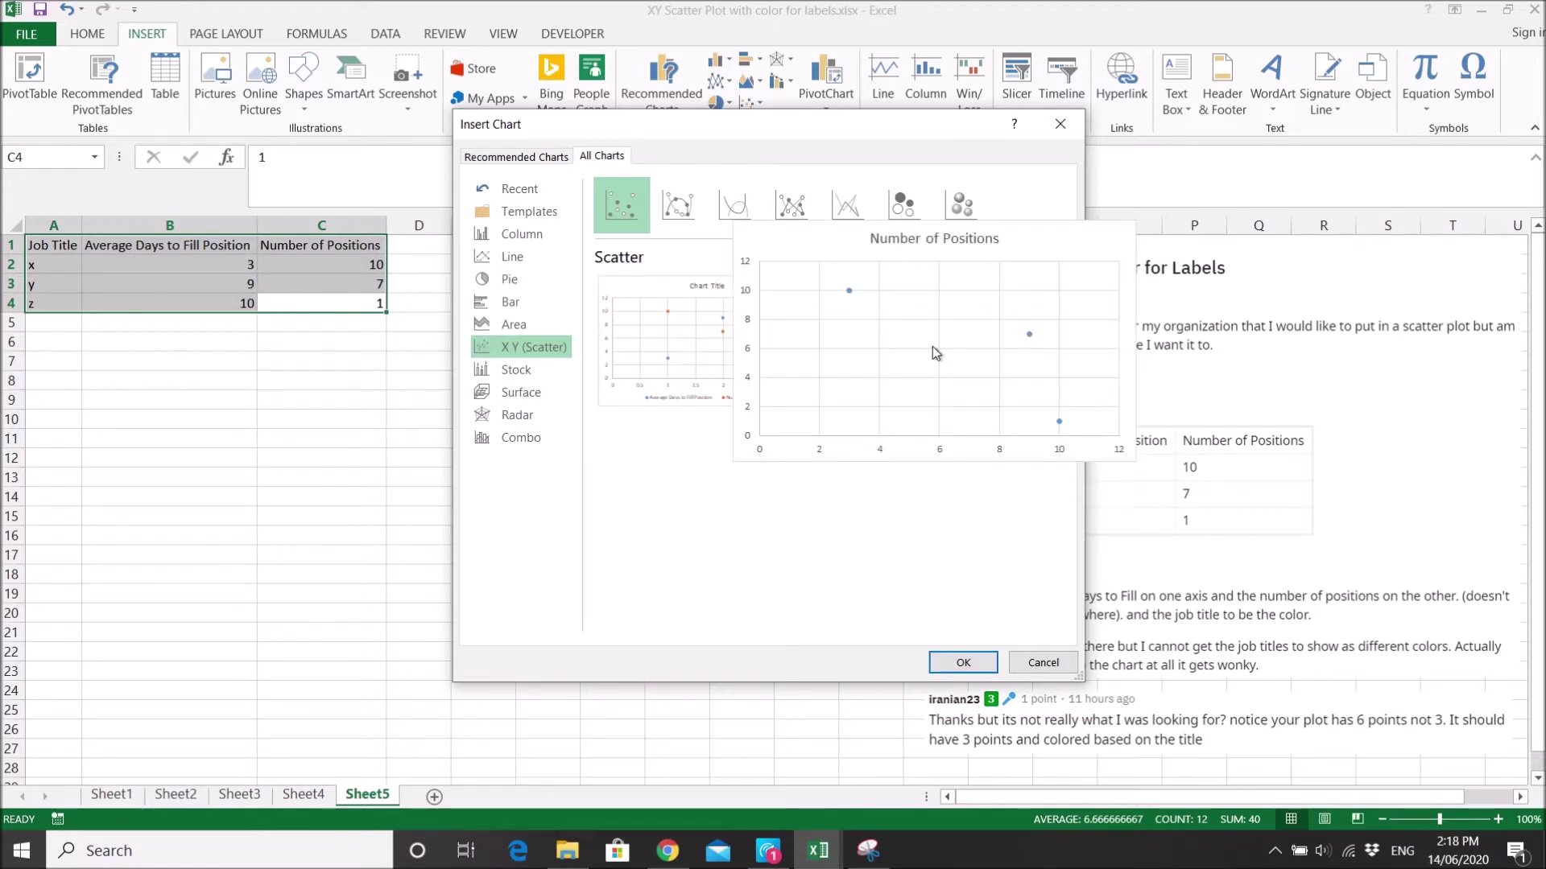
click(963, 665)
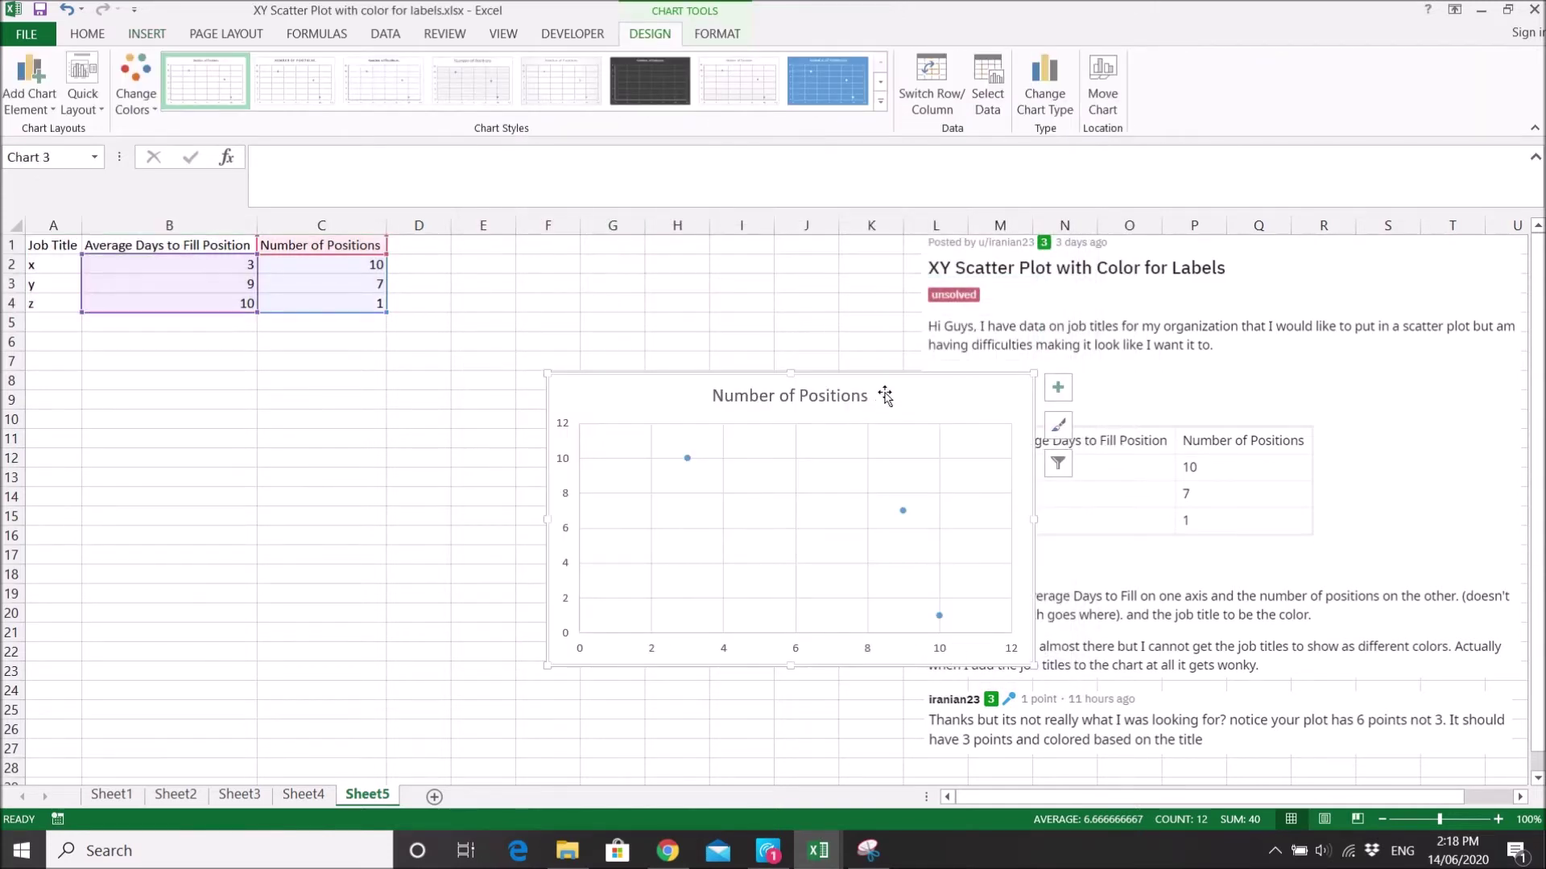
Drag the scatter chart left beneath the data table and select its data series
drag(884, 395, 598, 397)
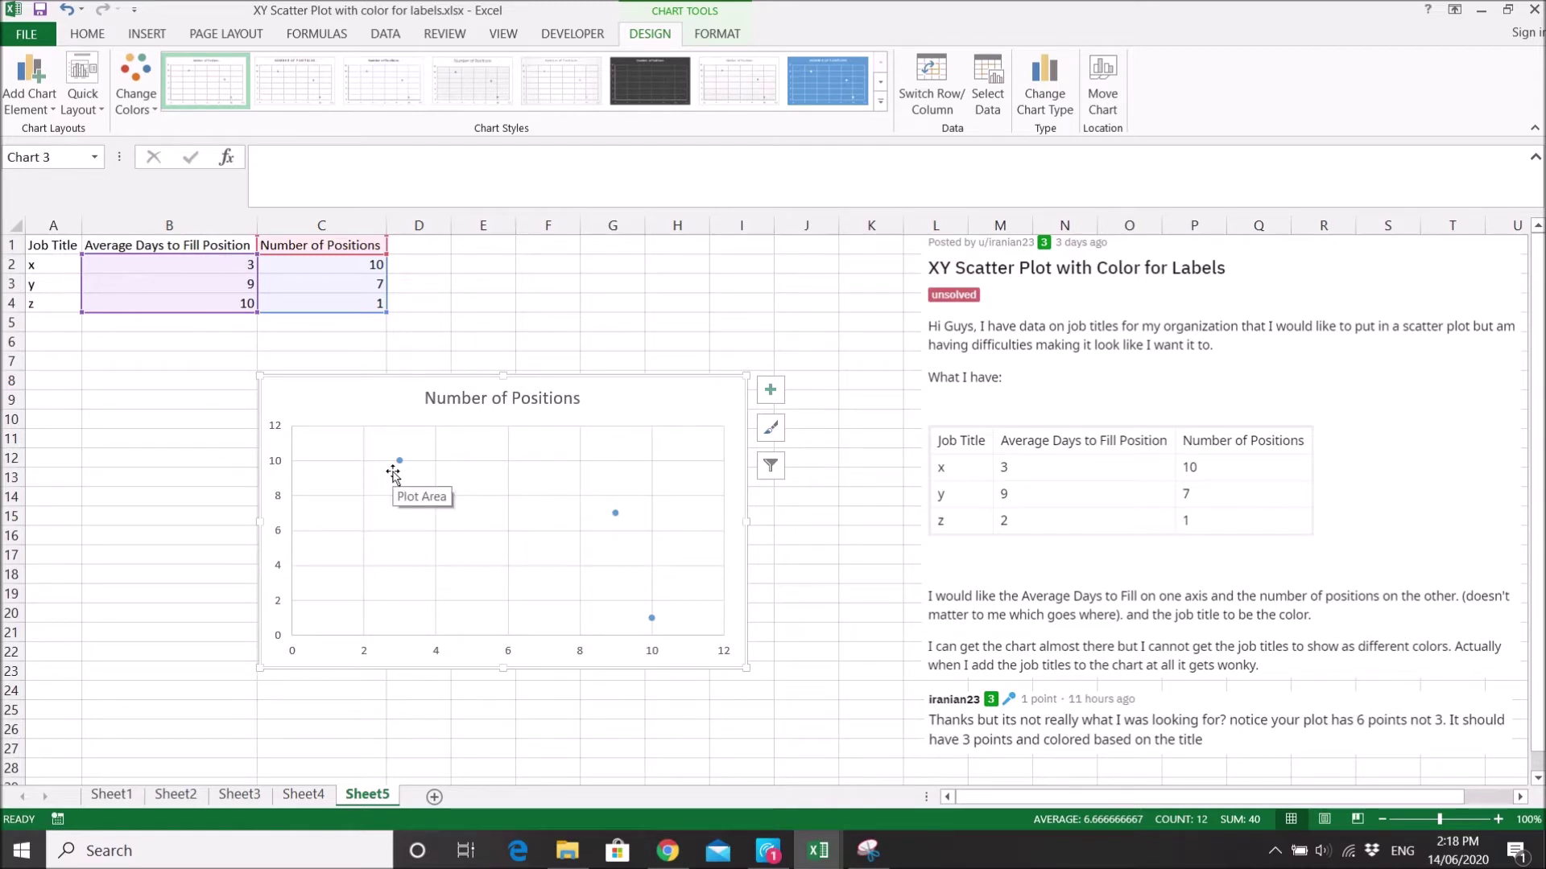
mouse_move(400, 467)
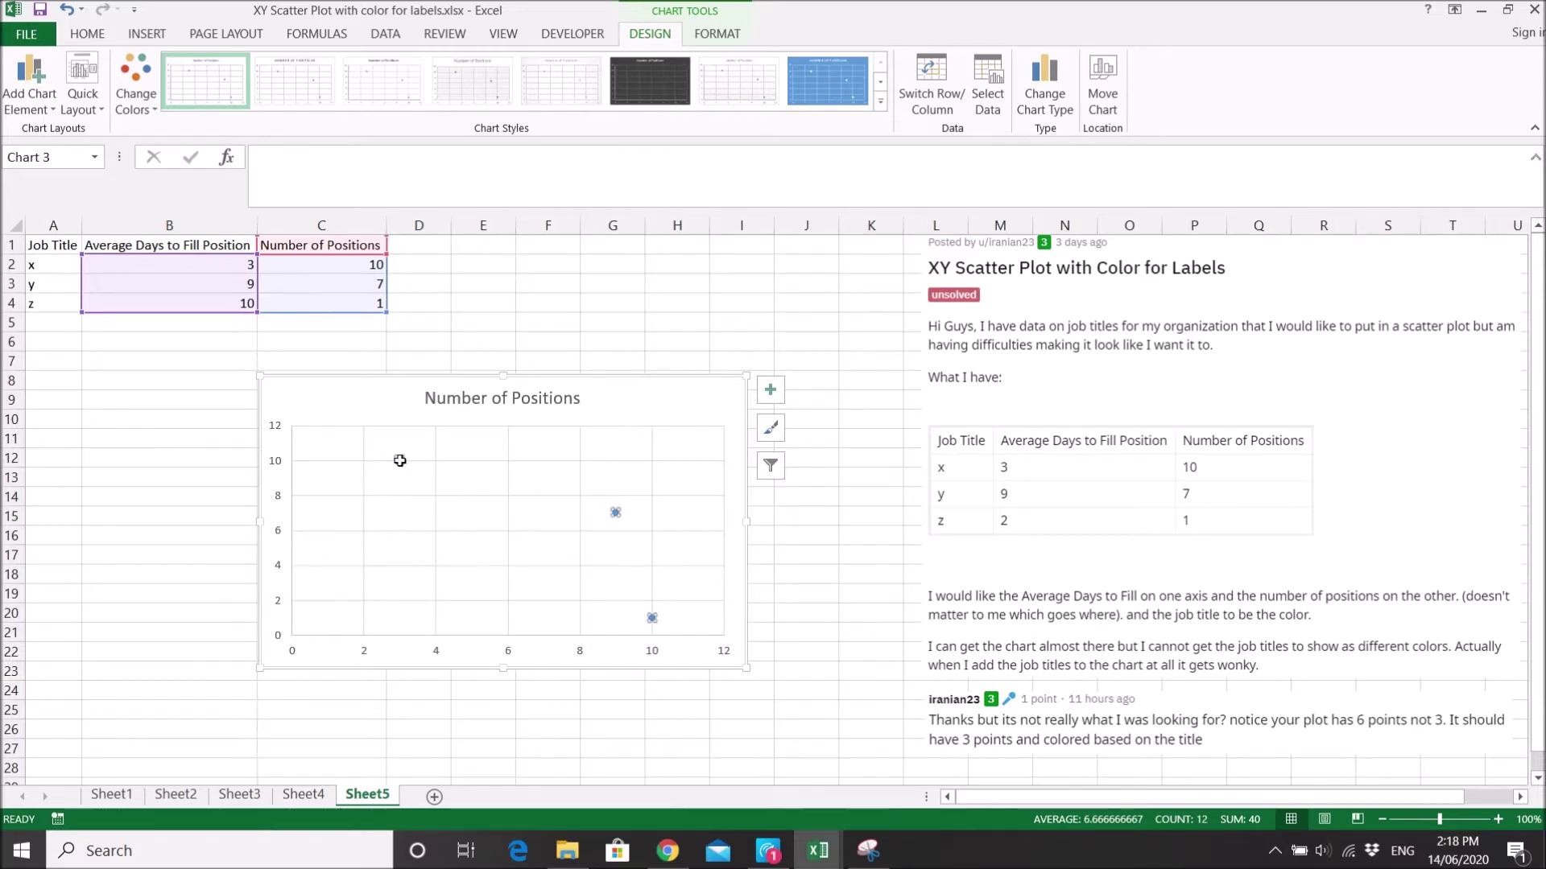
click(400, 462)
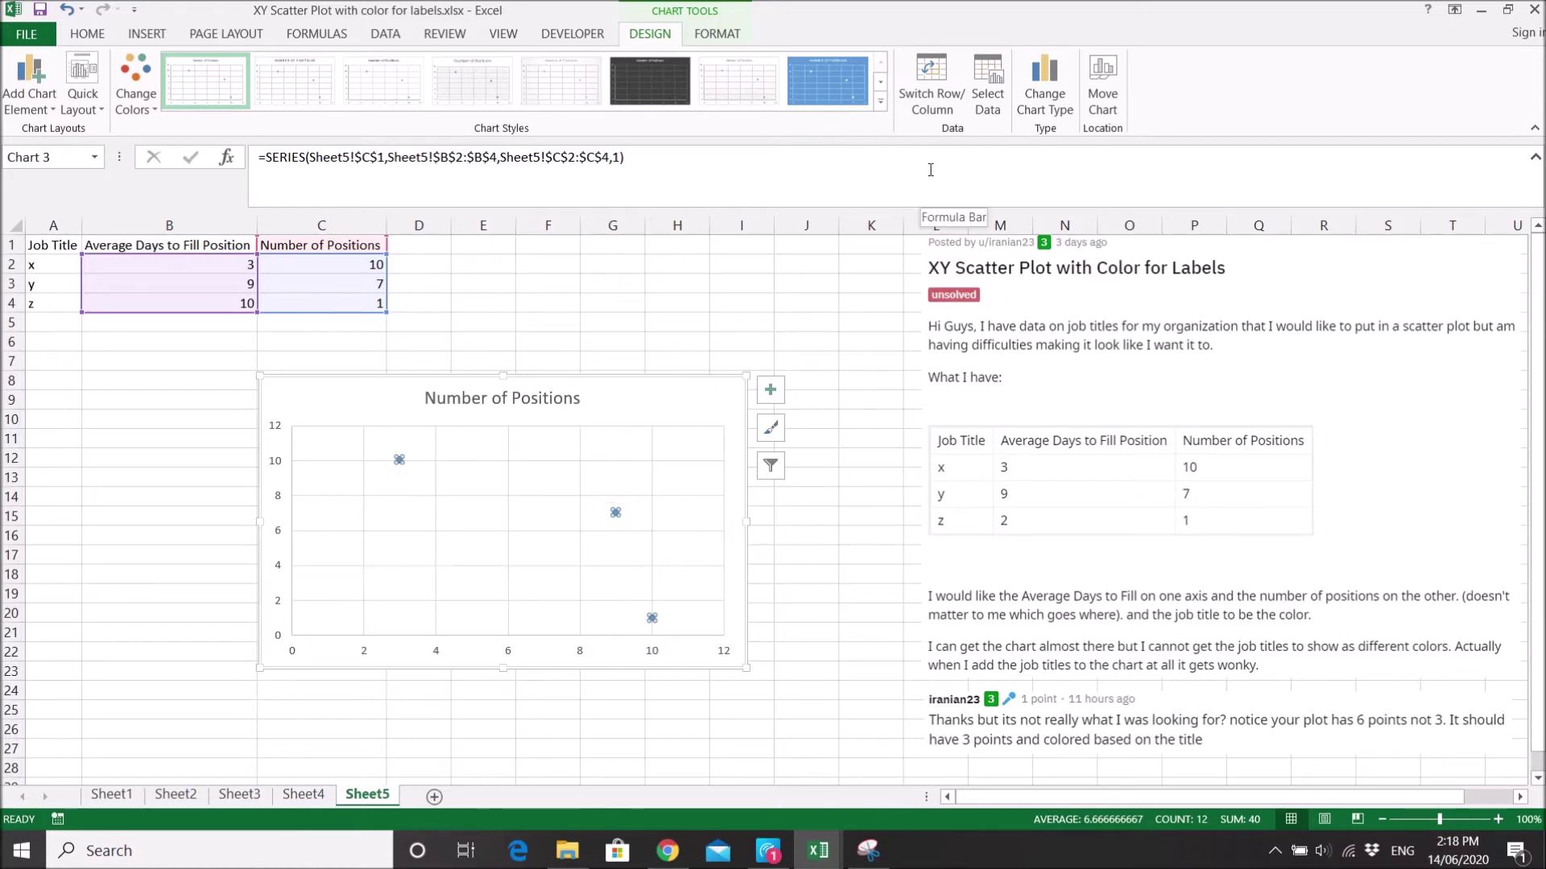
Add data labels showing the job titles from A2:A4 instead of Y values
click(32, 108)
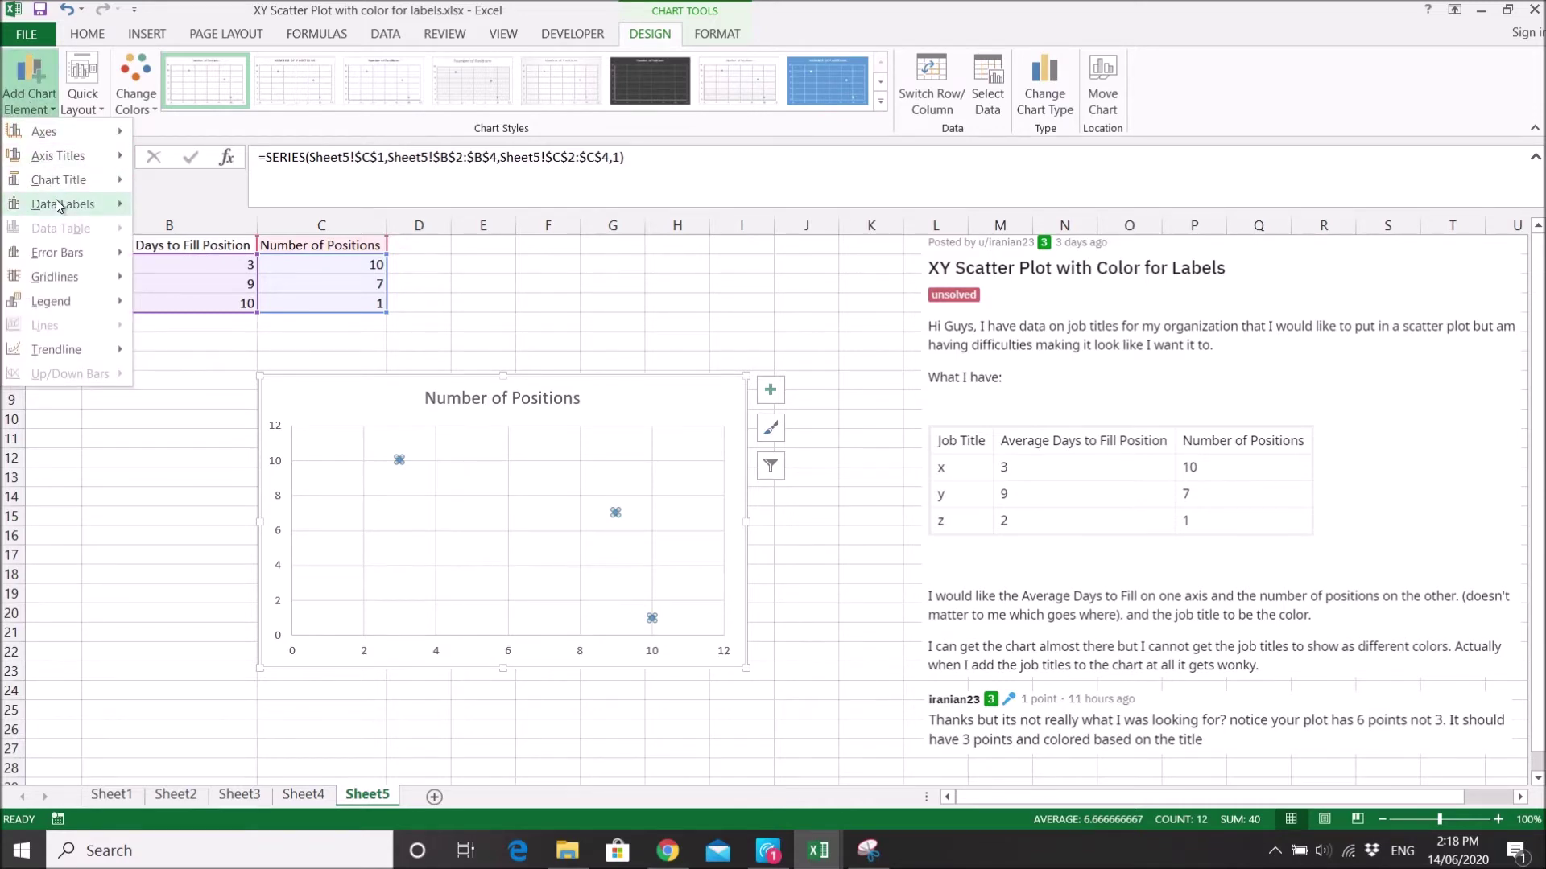
mouse_move(56, 200)
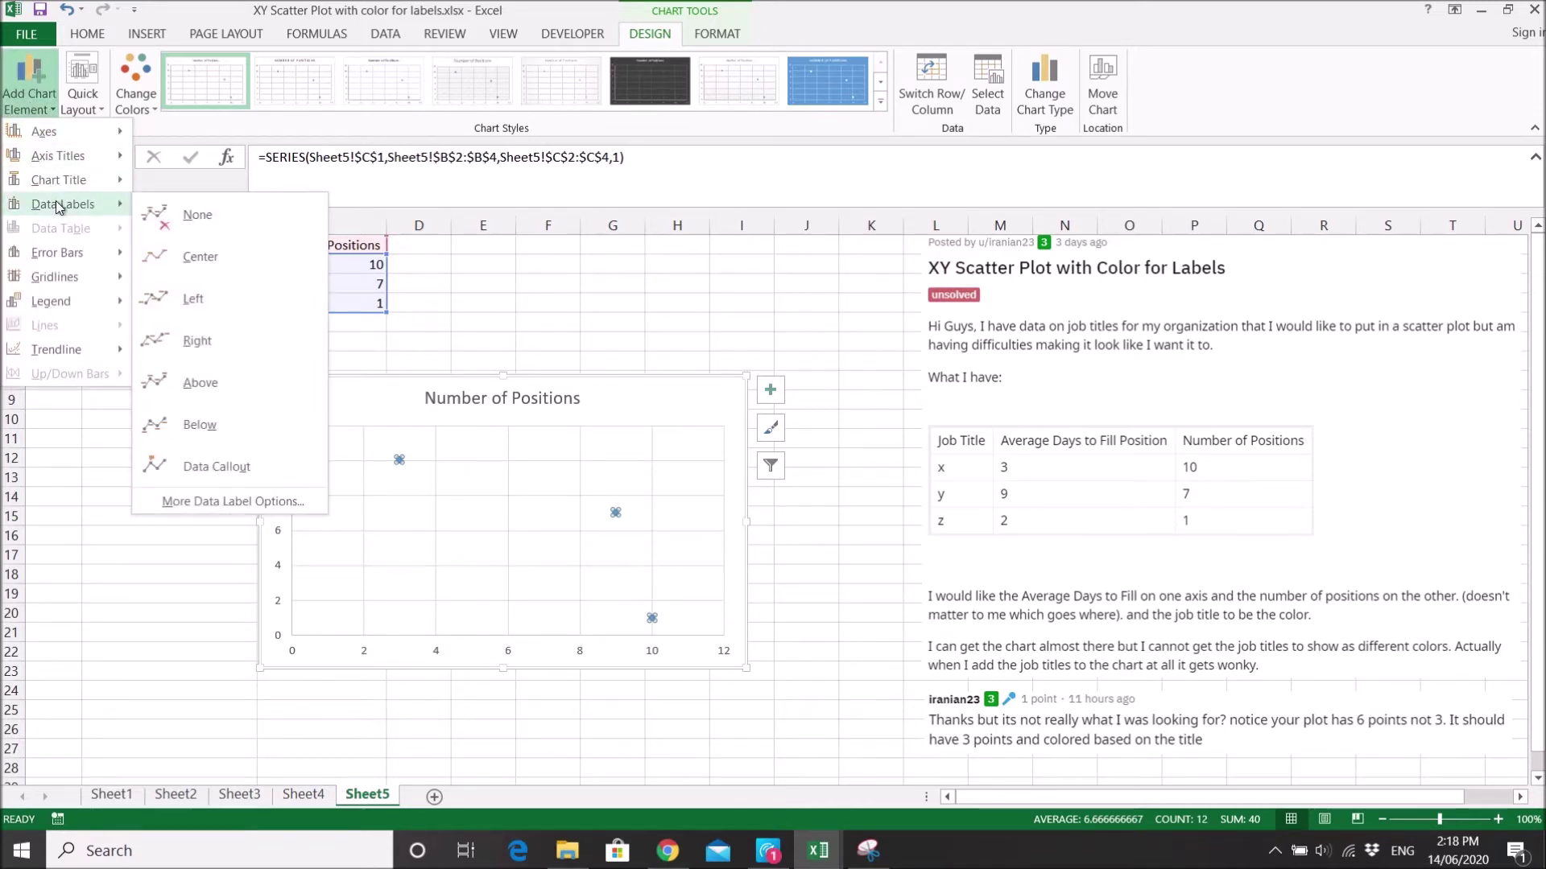
click(225, 503)
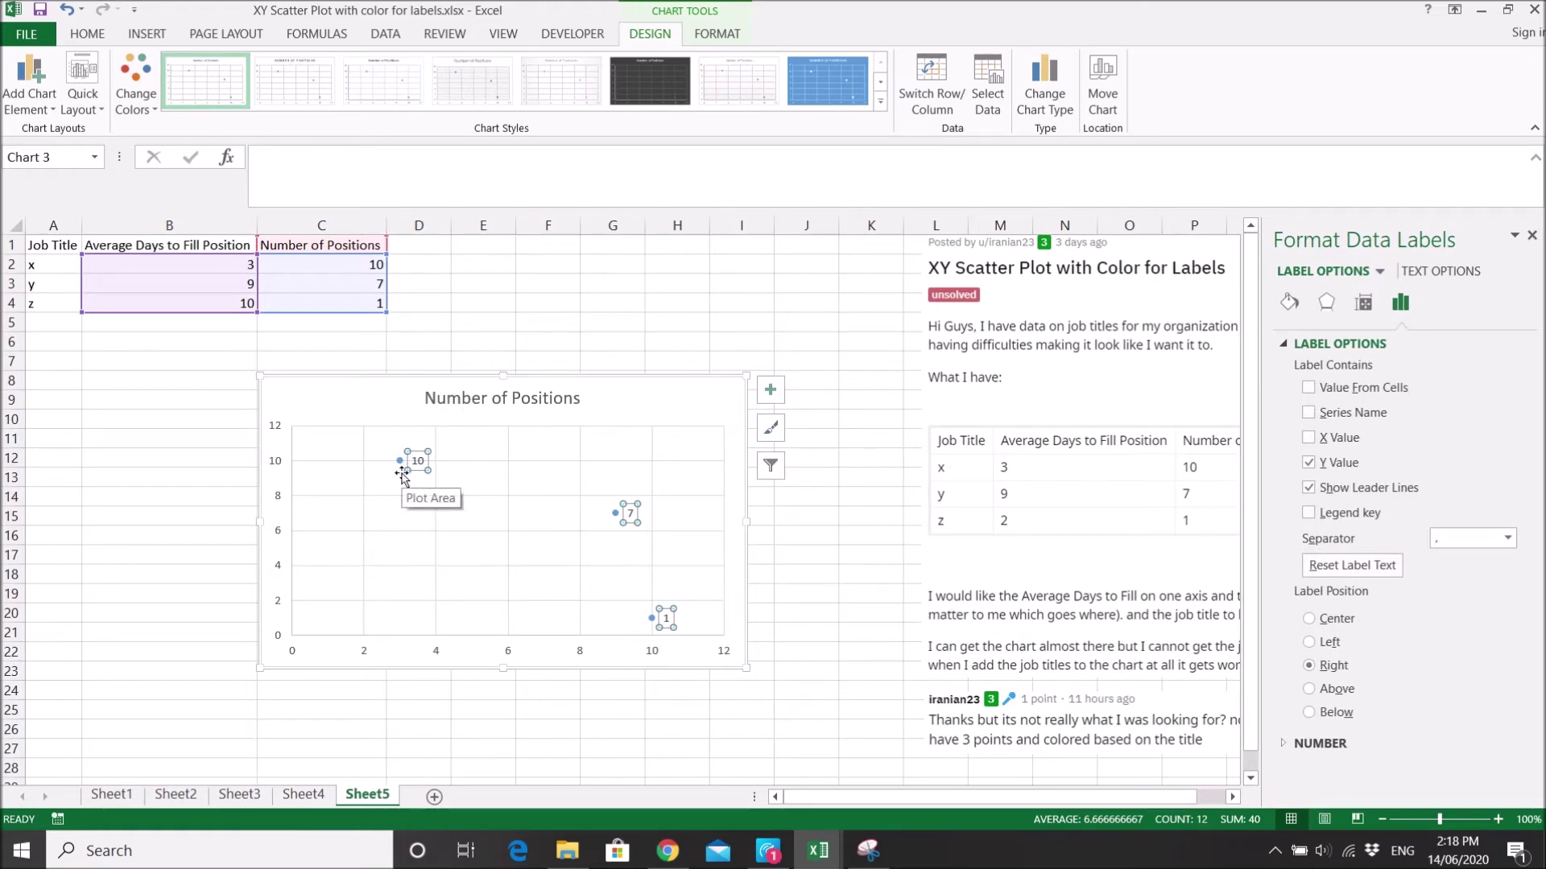
click(1327, 467)
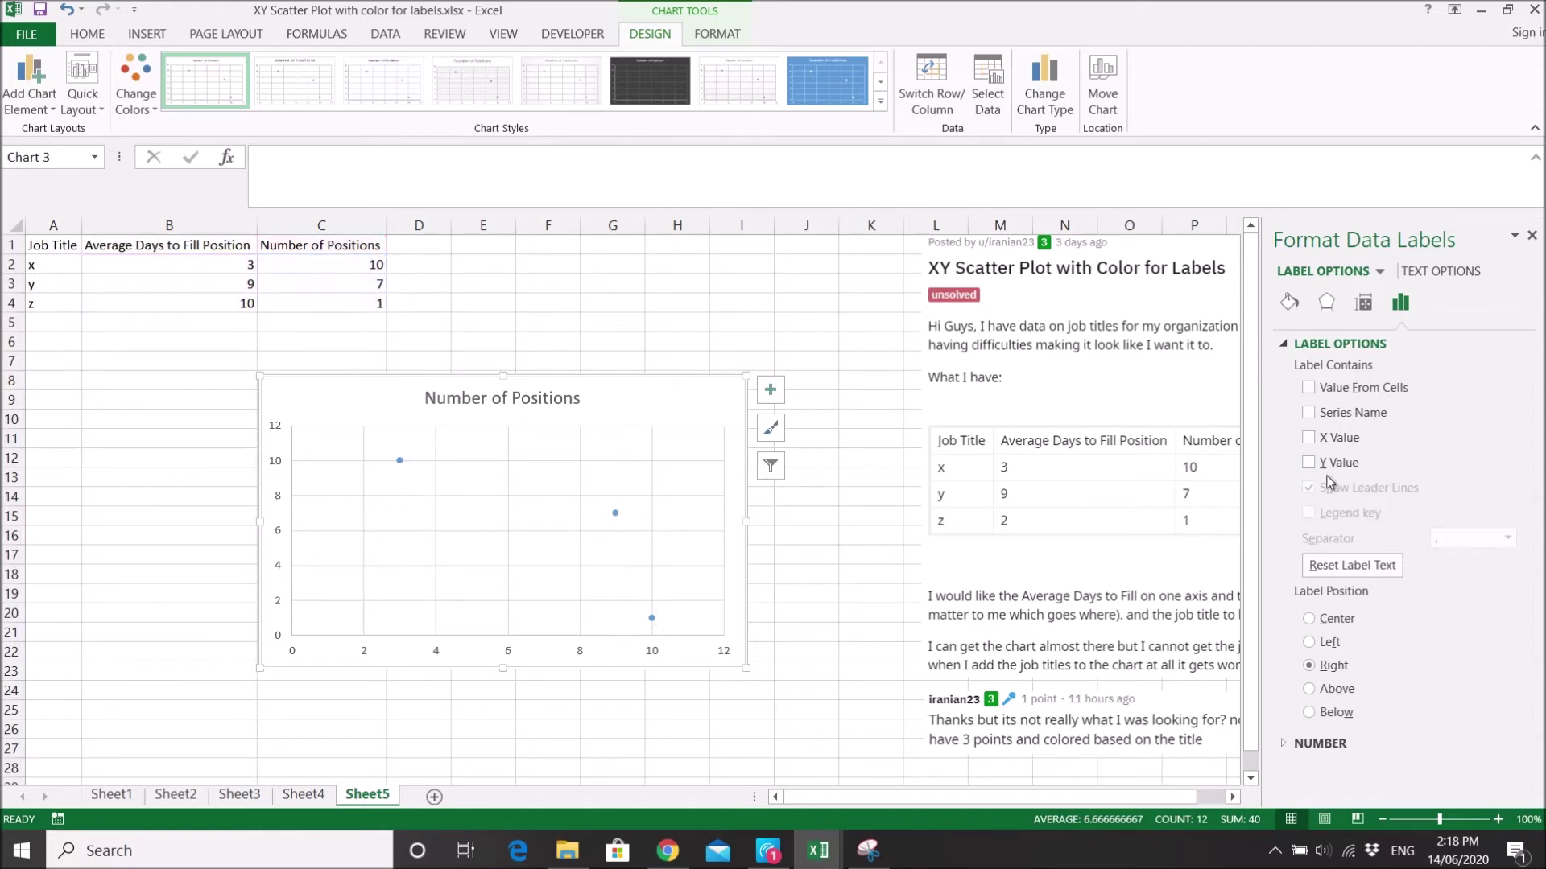
click(1309, 389)
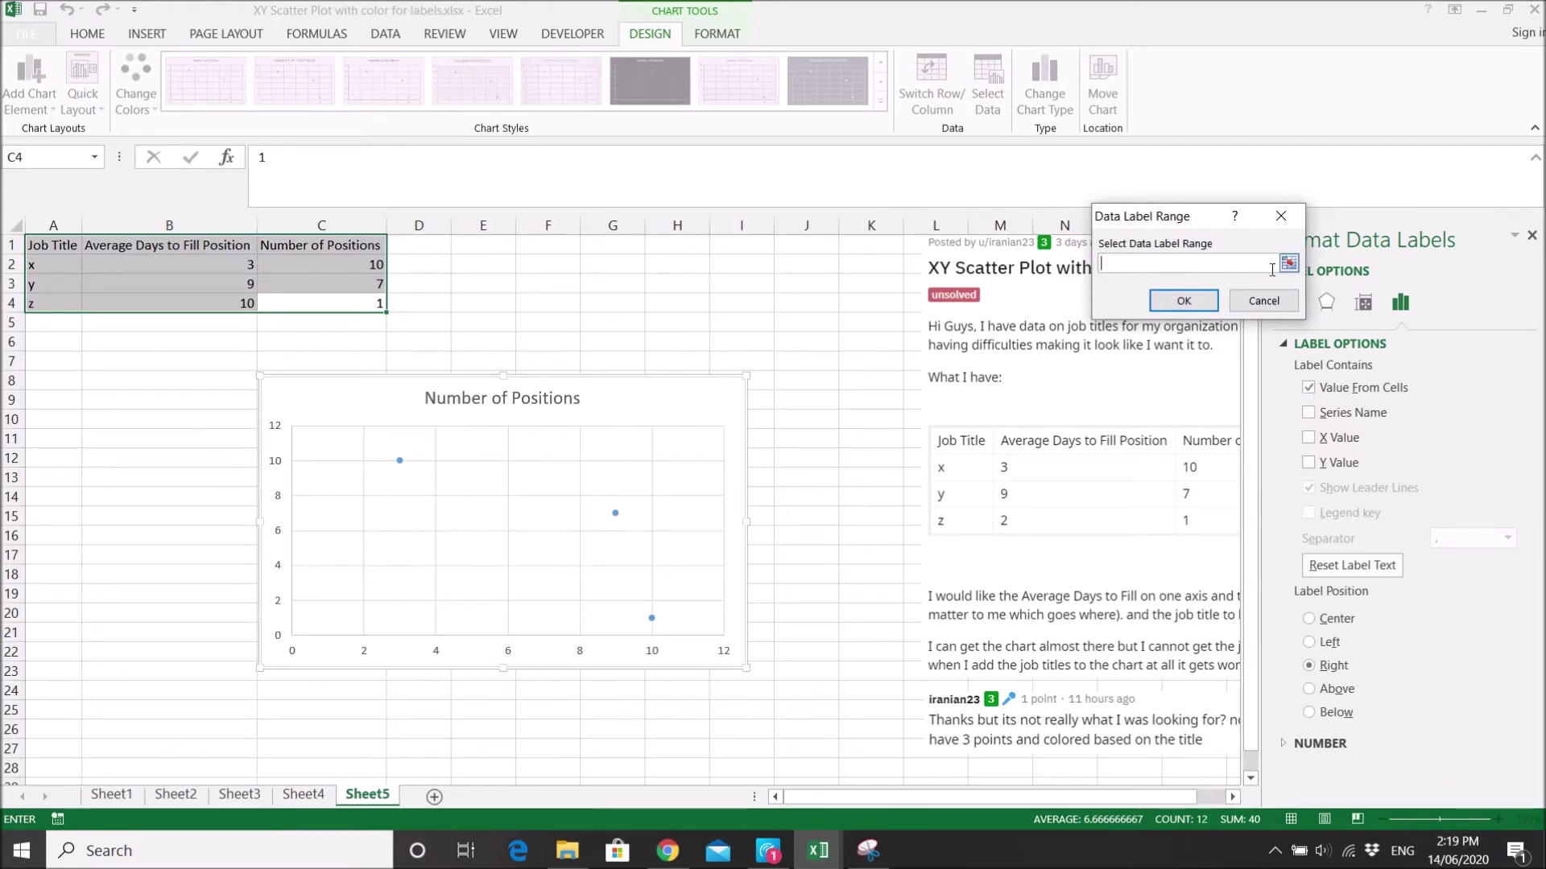
drag(38, 264, 42, 299)
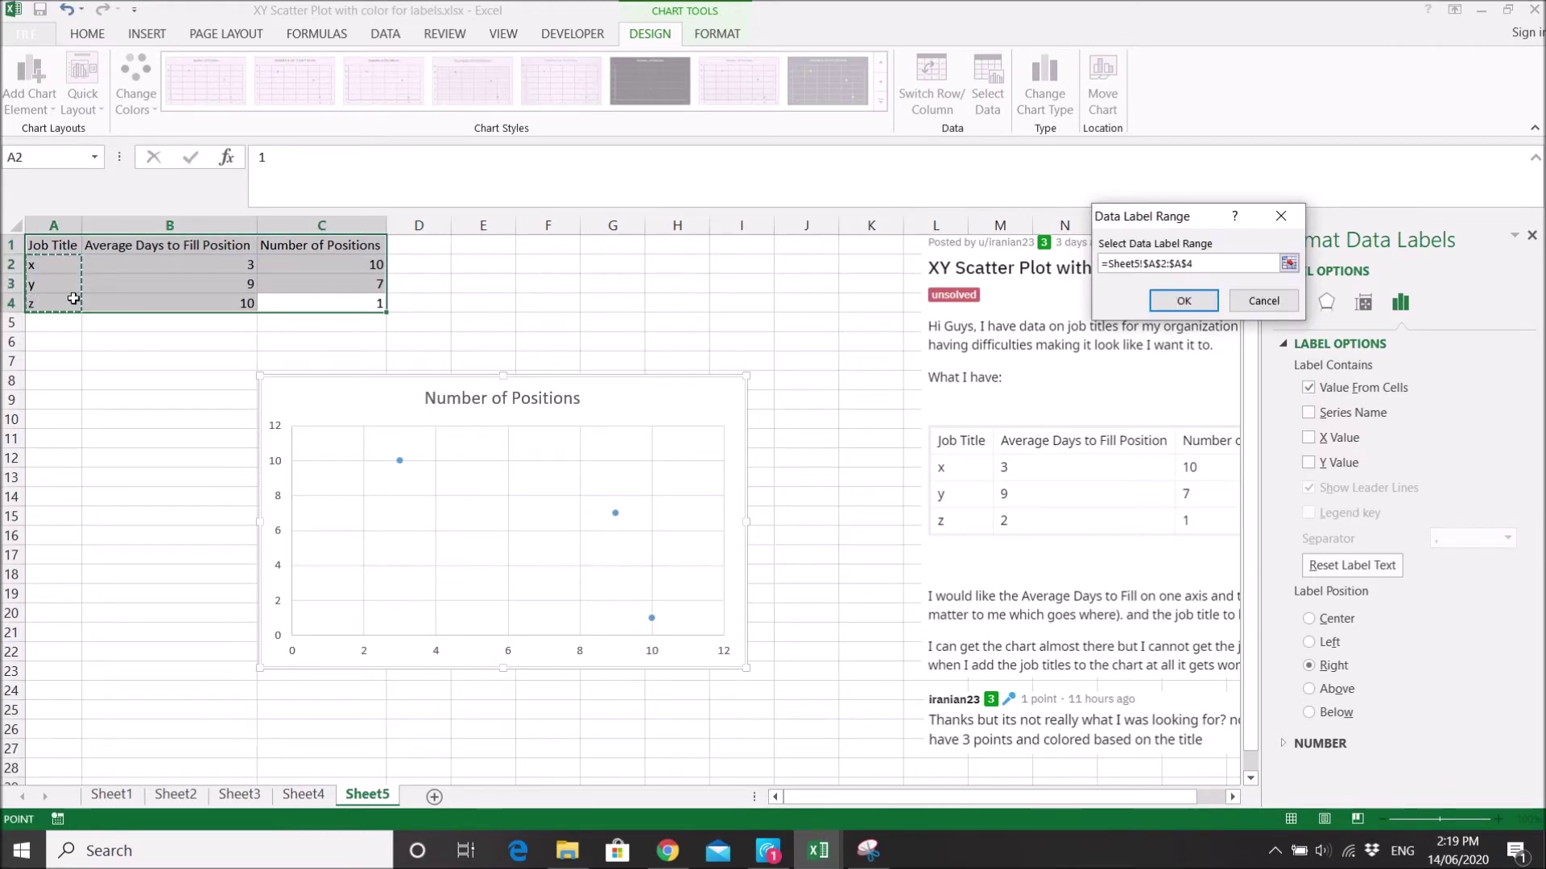
click(1182, 302)
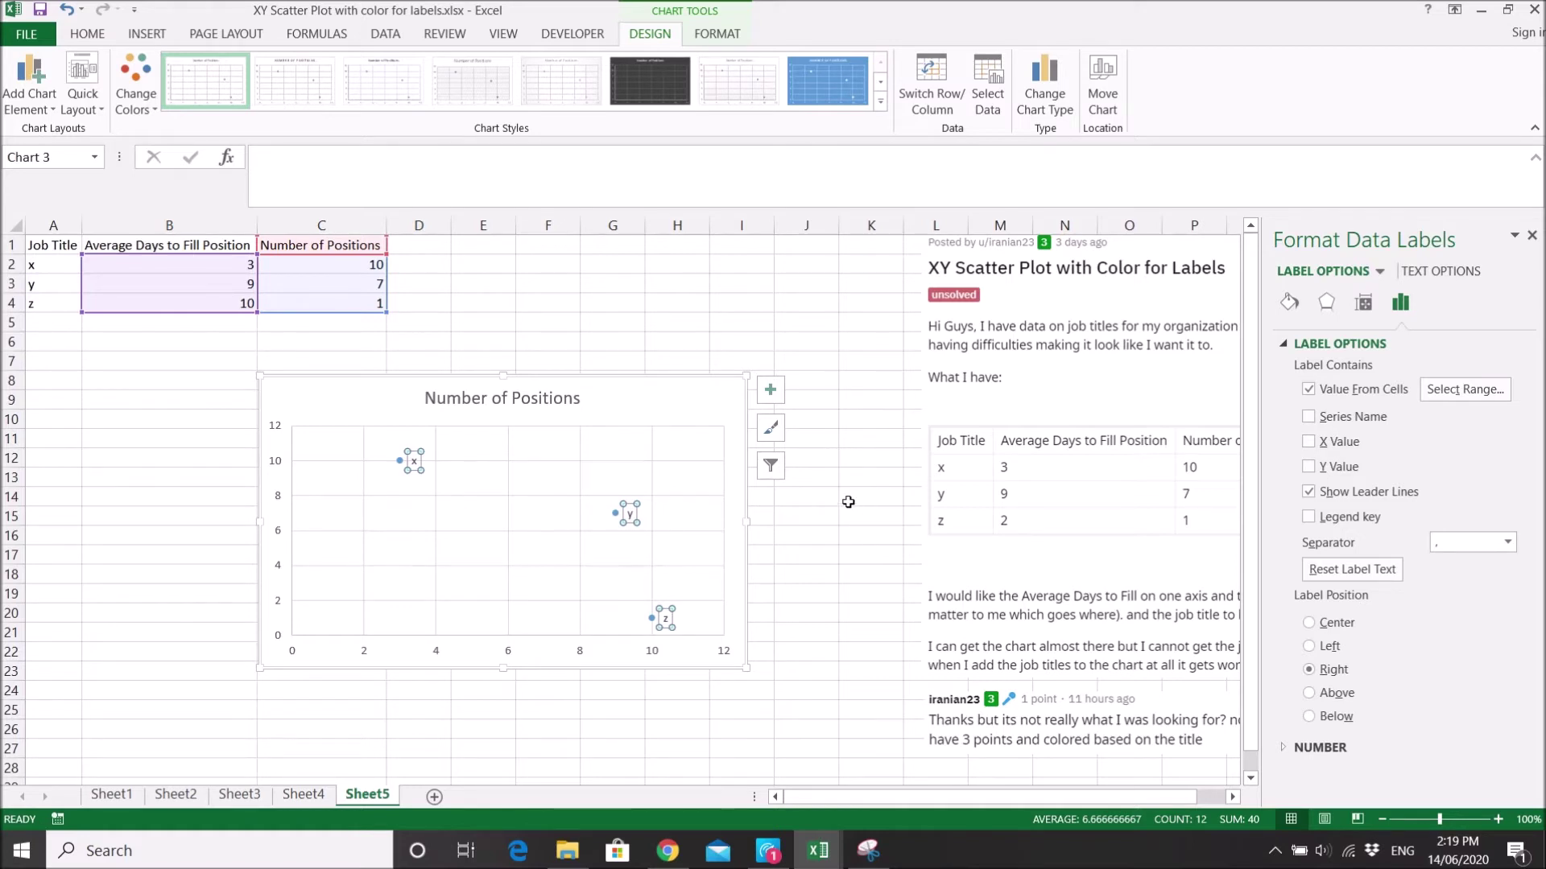
Set the series markers to vary colour by point
click(398, 460)
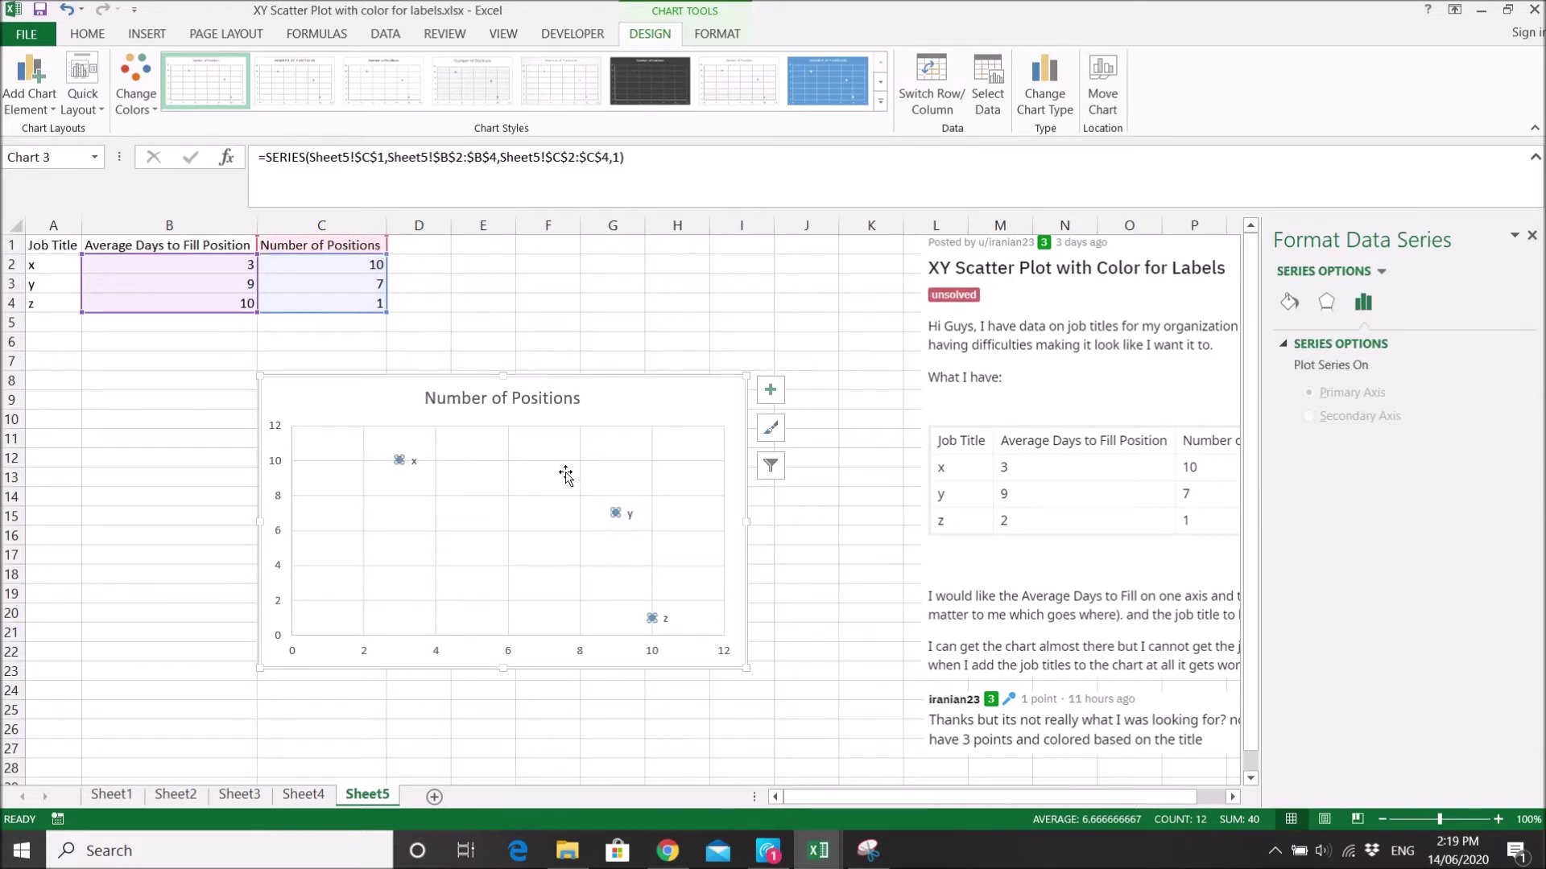
click(1292, 306)
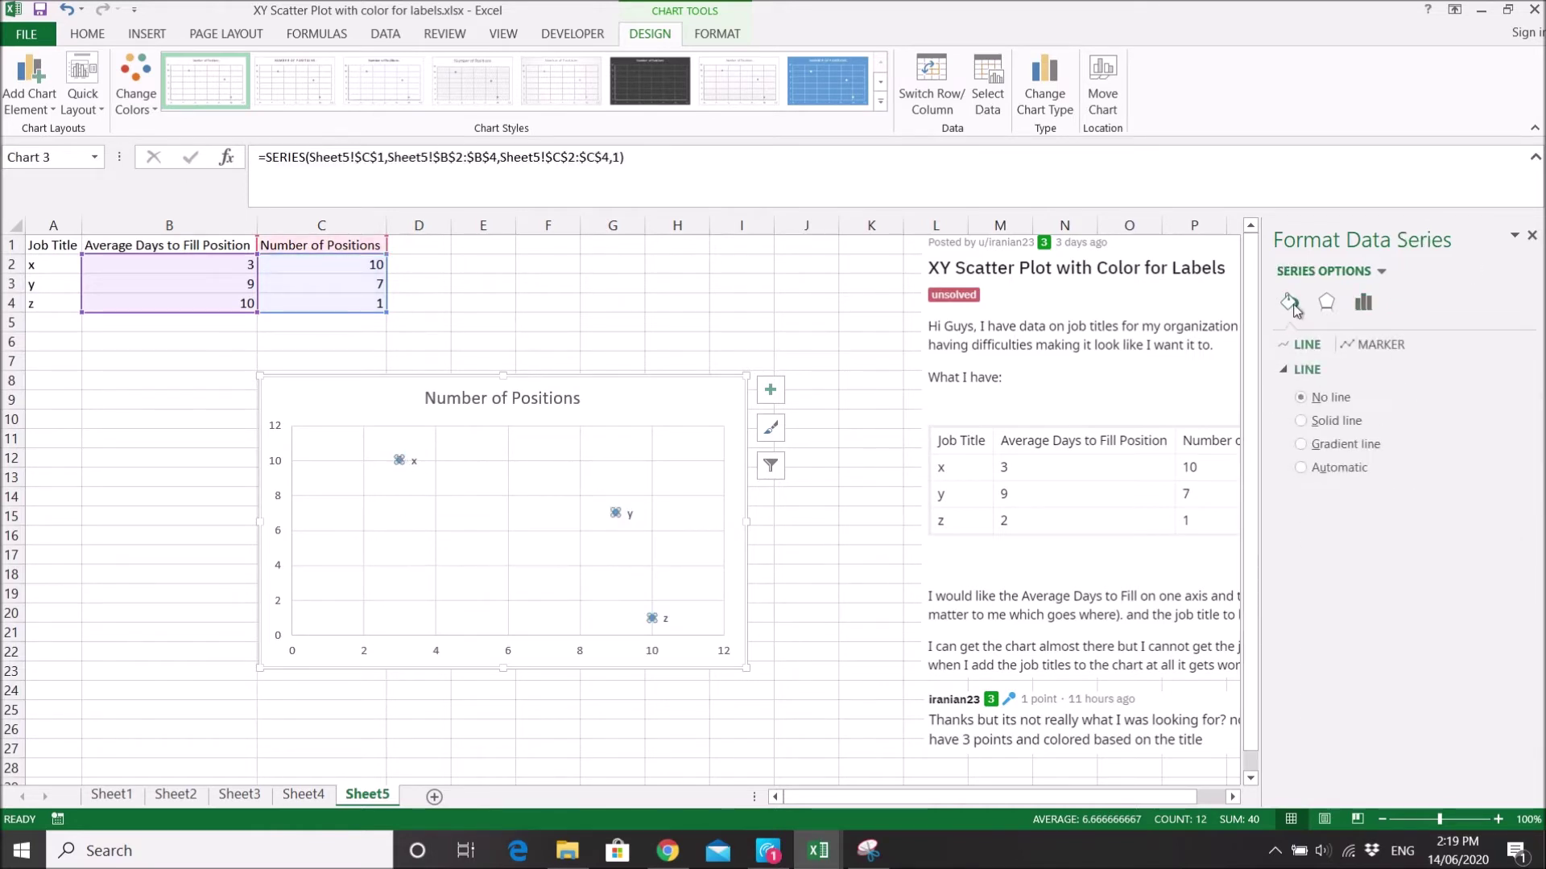
click(1371, 347)
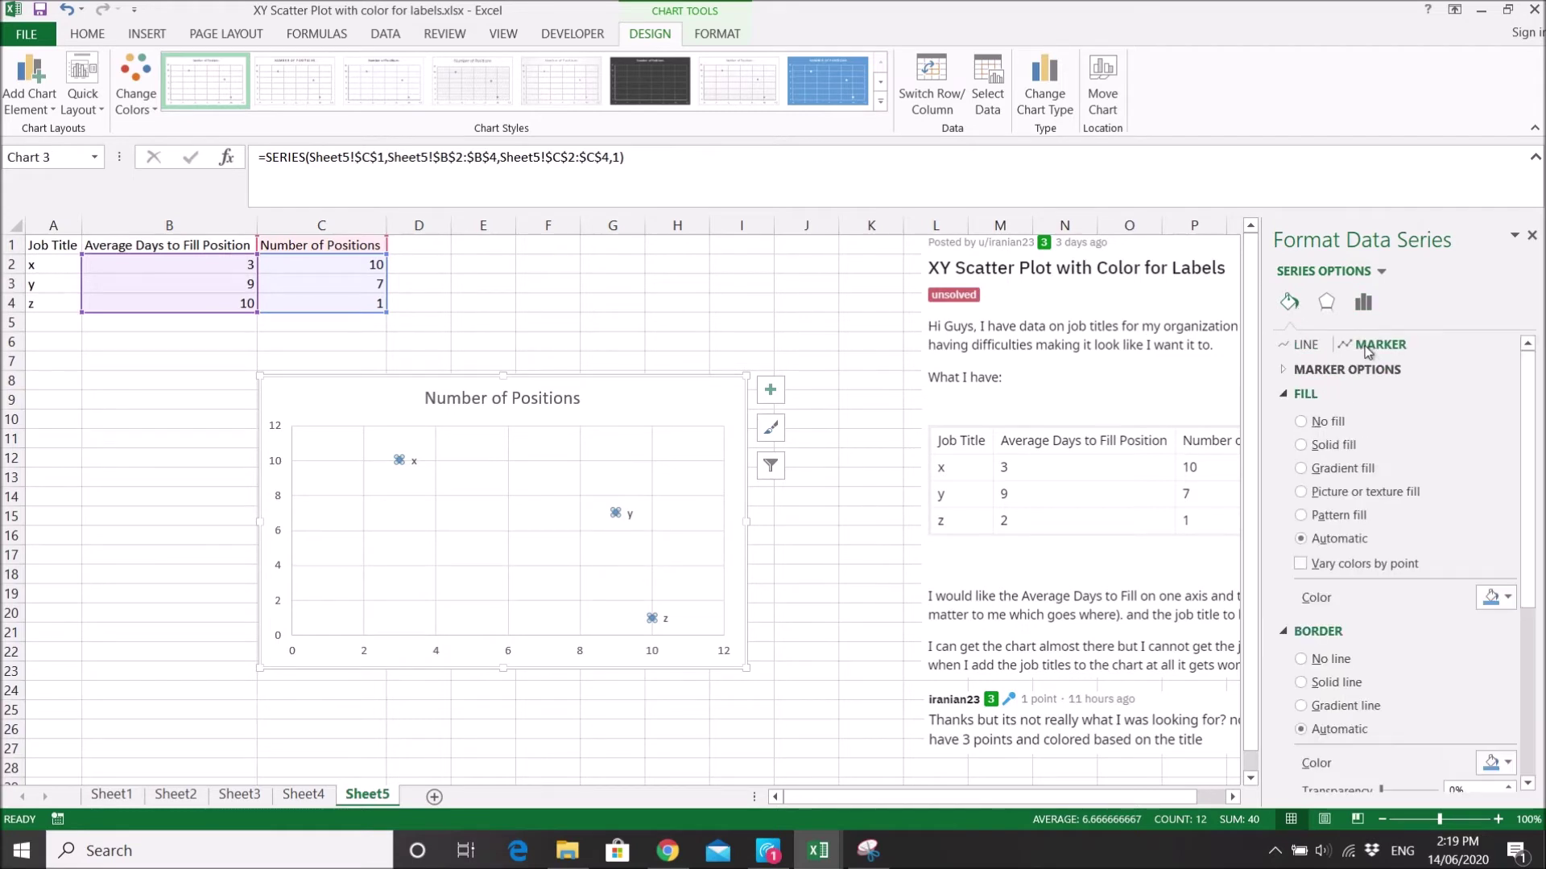
click(1316, 567)
Move the chart up and left, just below the job title table
click(833, 557)
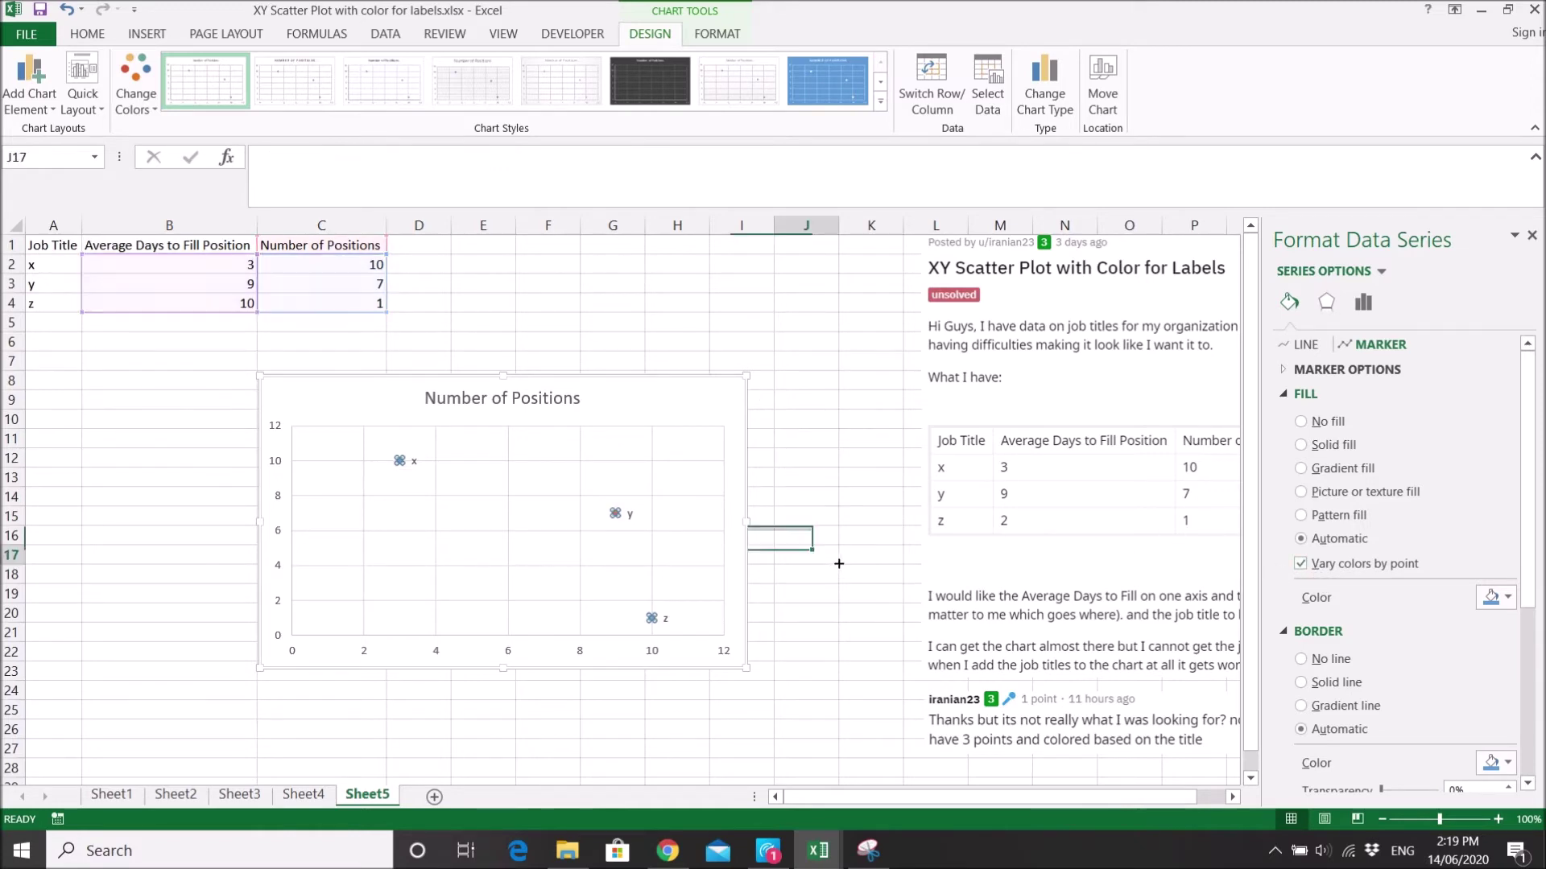
click(624, 400)
drag(625, 400, 507, 352)
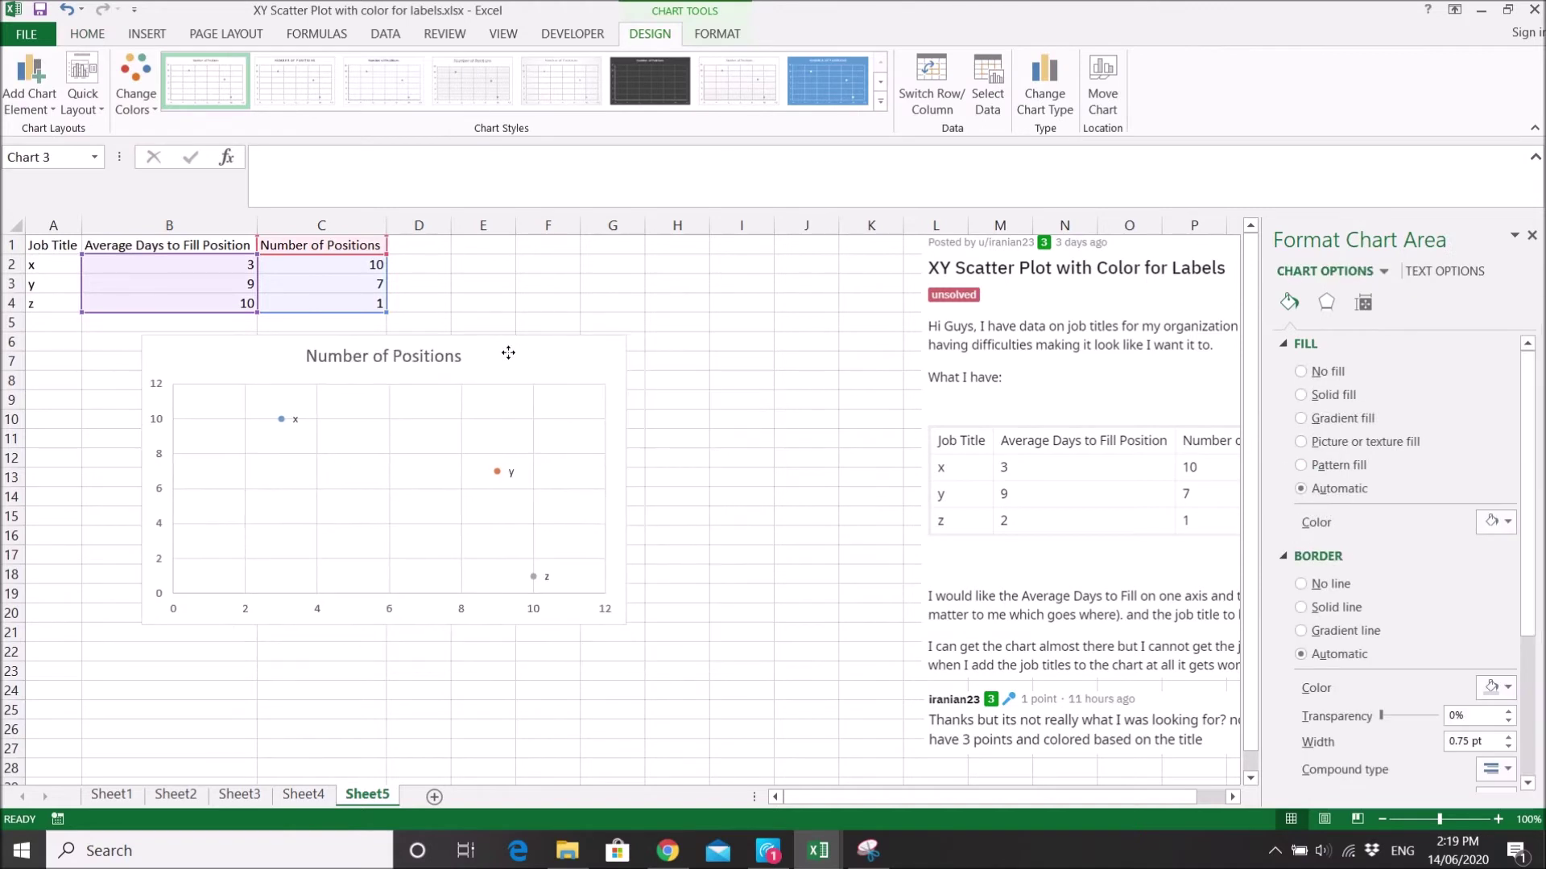
Resize the chart to span roughly columns B to K and down to row 27
drag(628, 625, 860, 756)
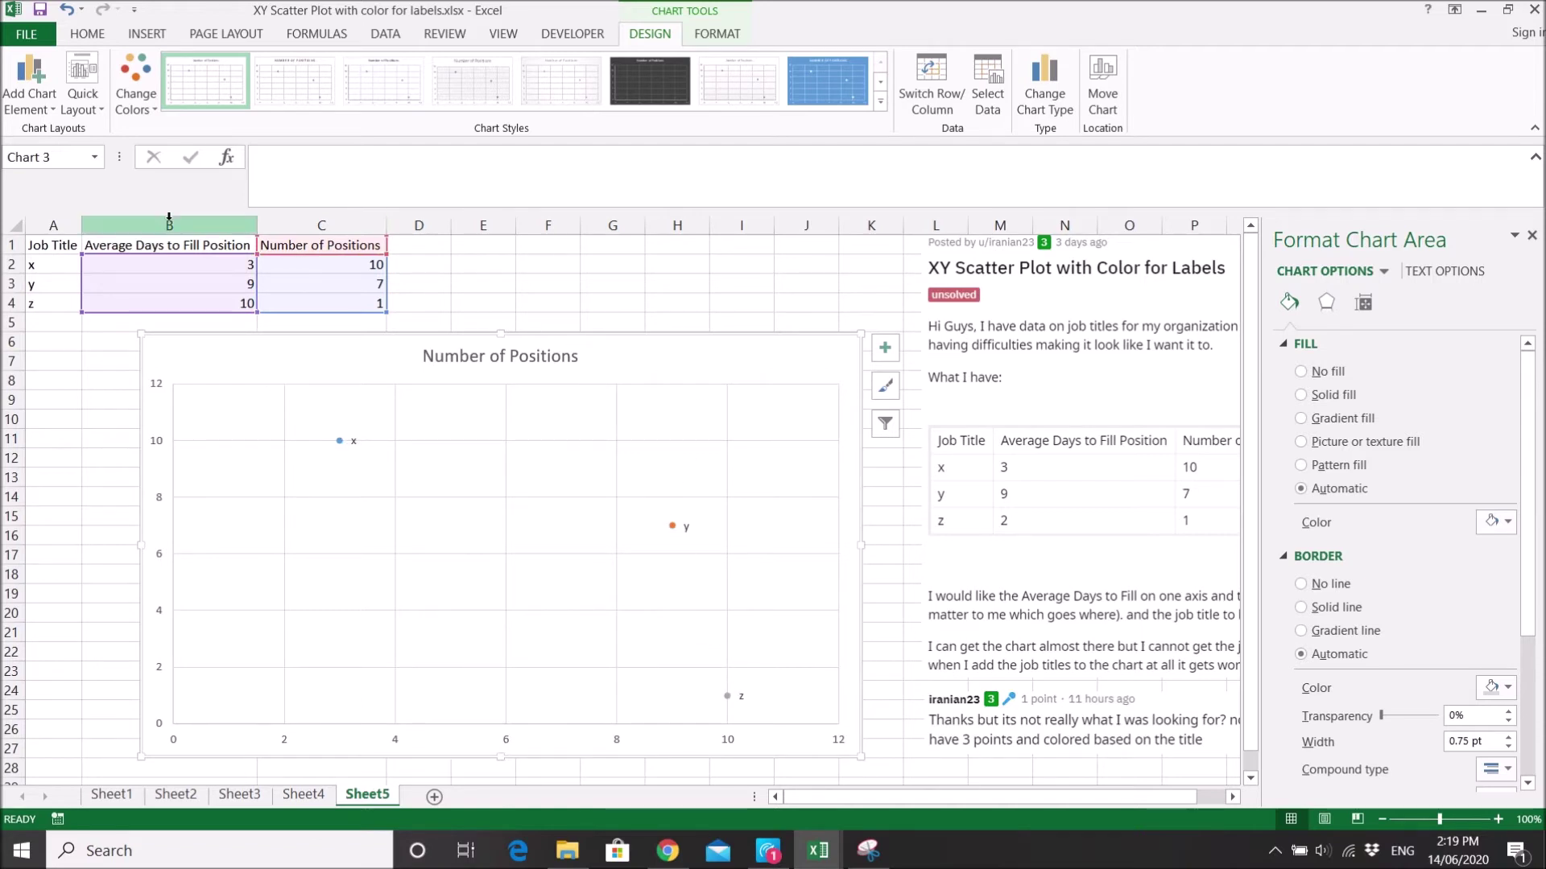
click(143, 113)
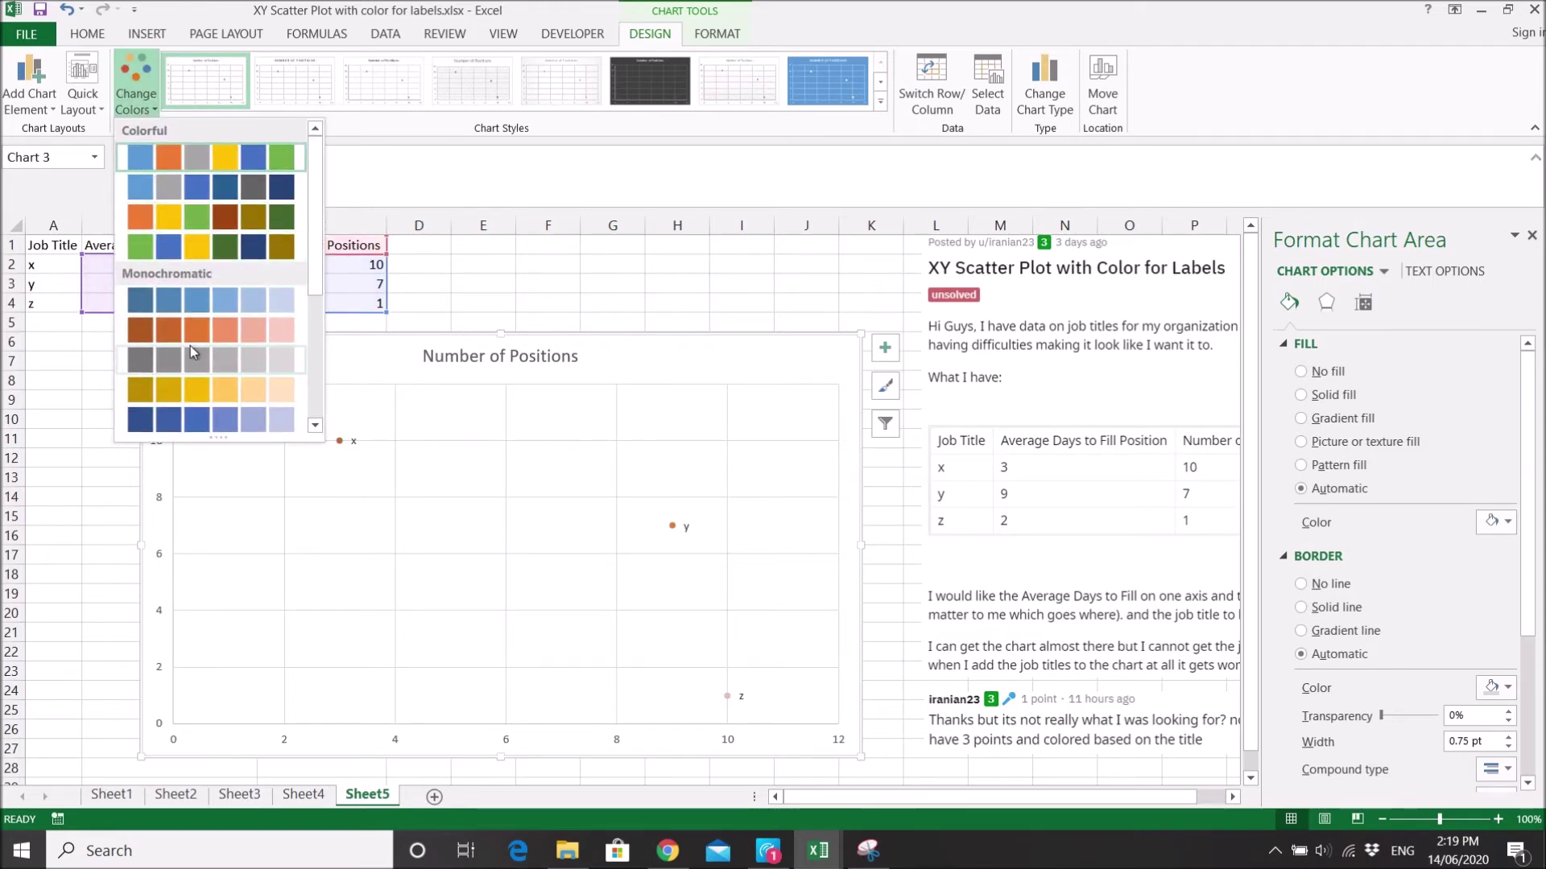
Try the Colorful colour schemes, then apply the blue Monochromatic set to the points
click(195, 247)
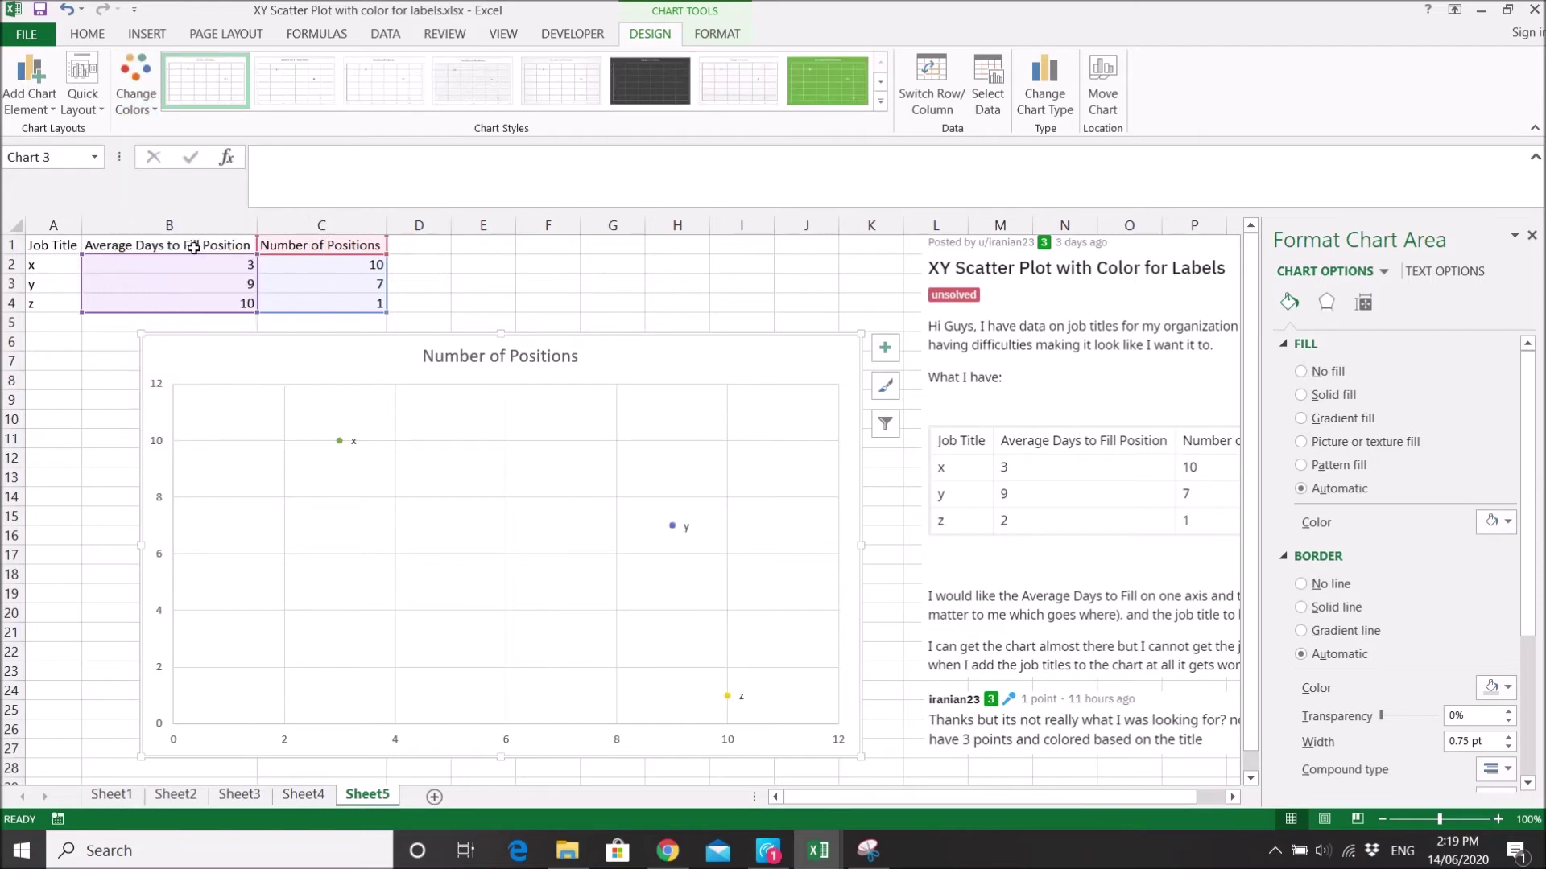
click(135, 85)
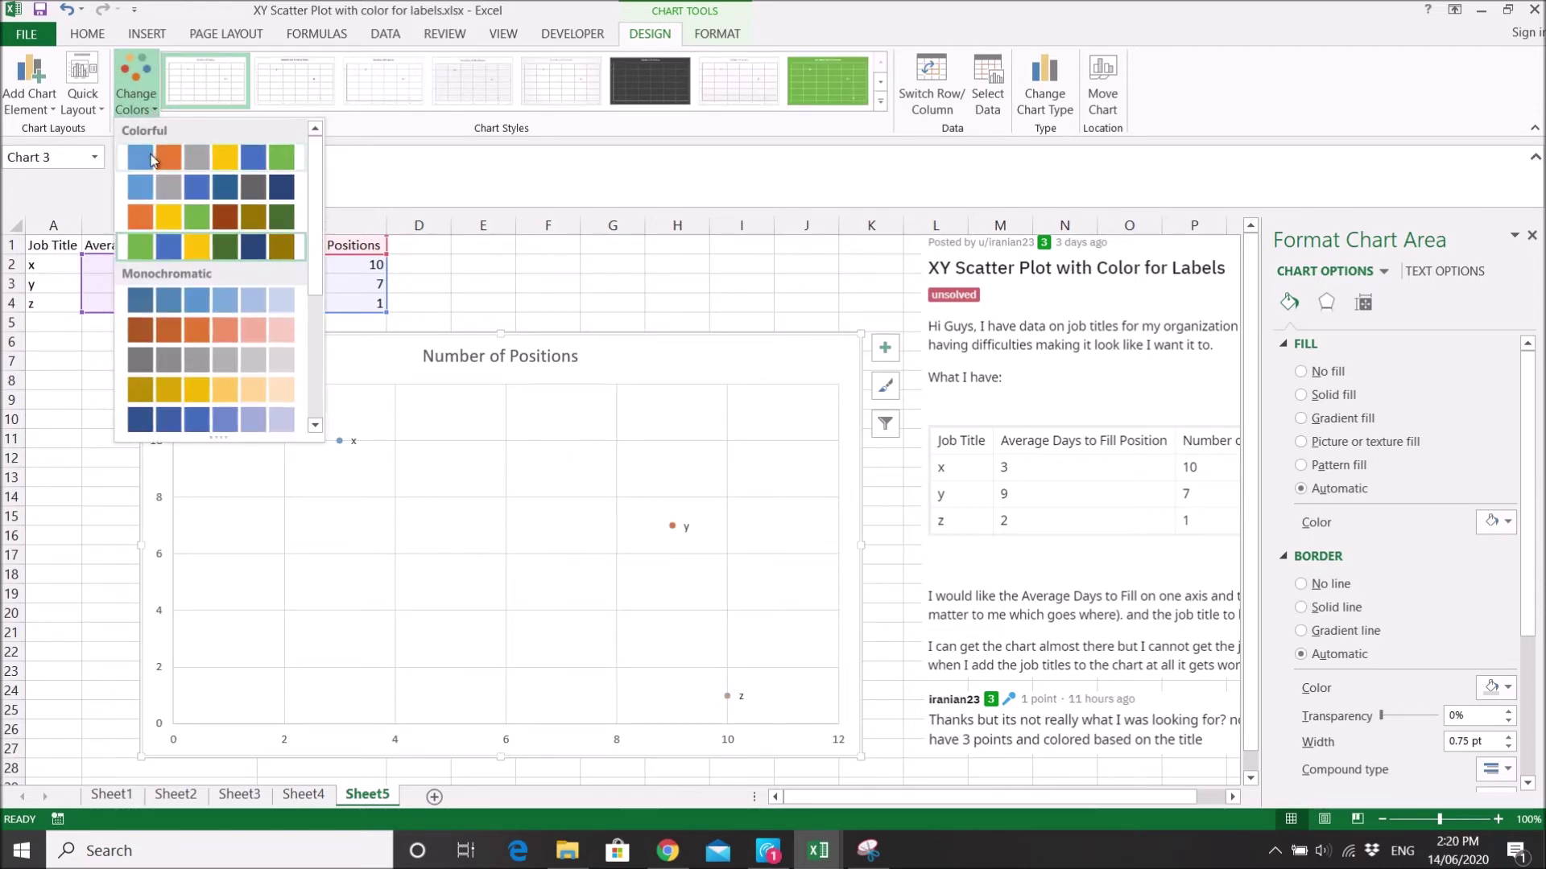
click(157, 191)
click(135, 84)
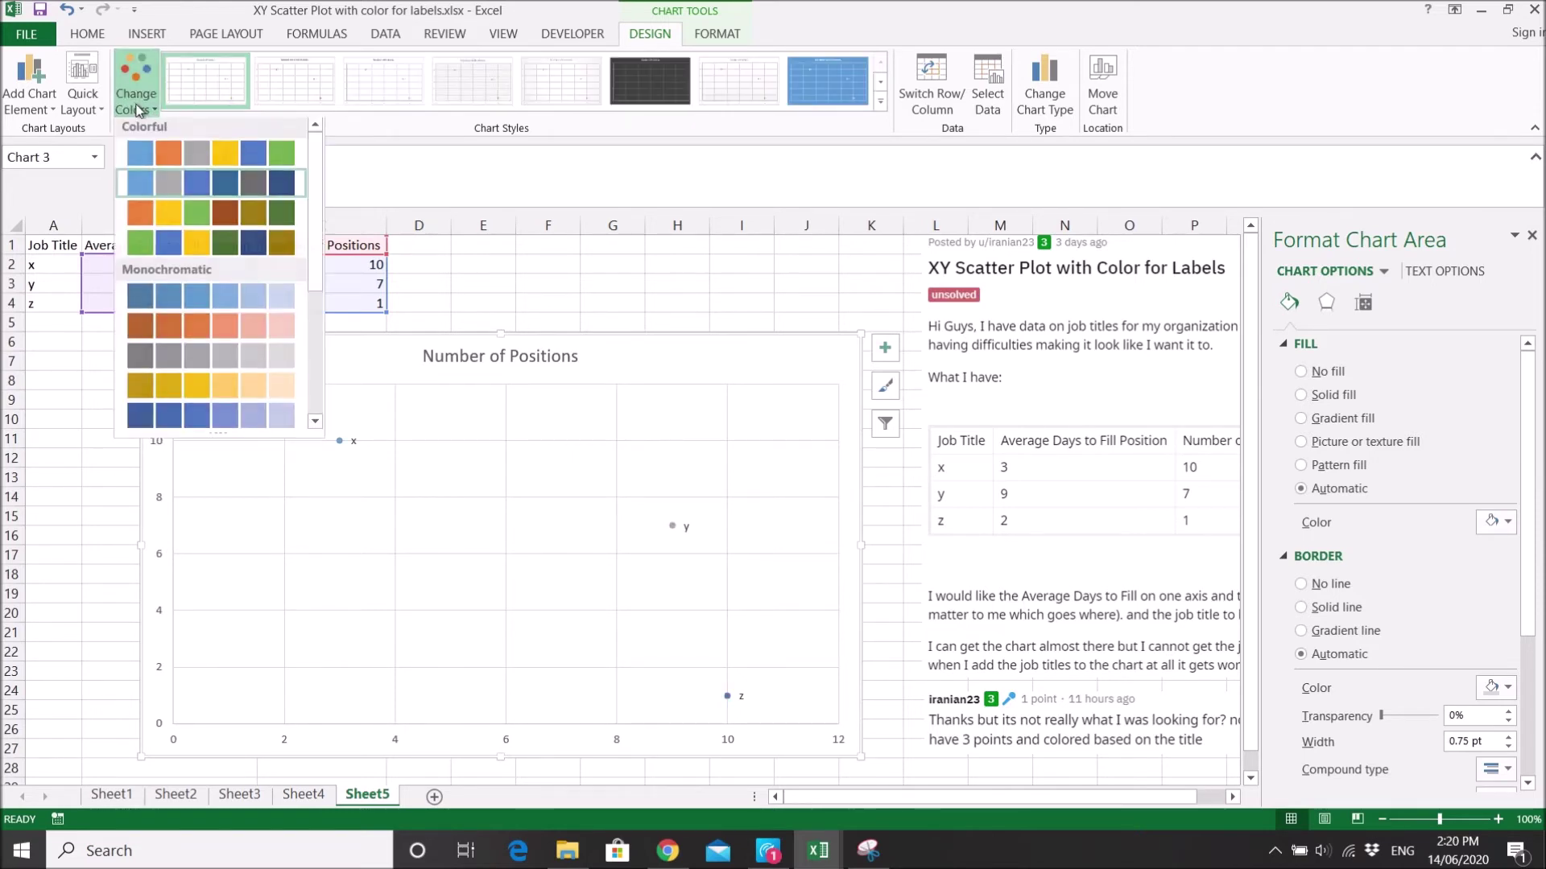
click(148, 228)
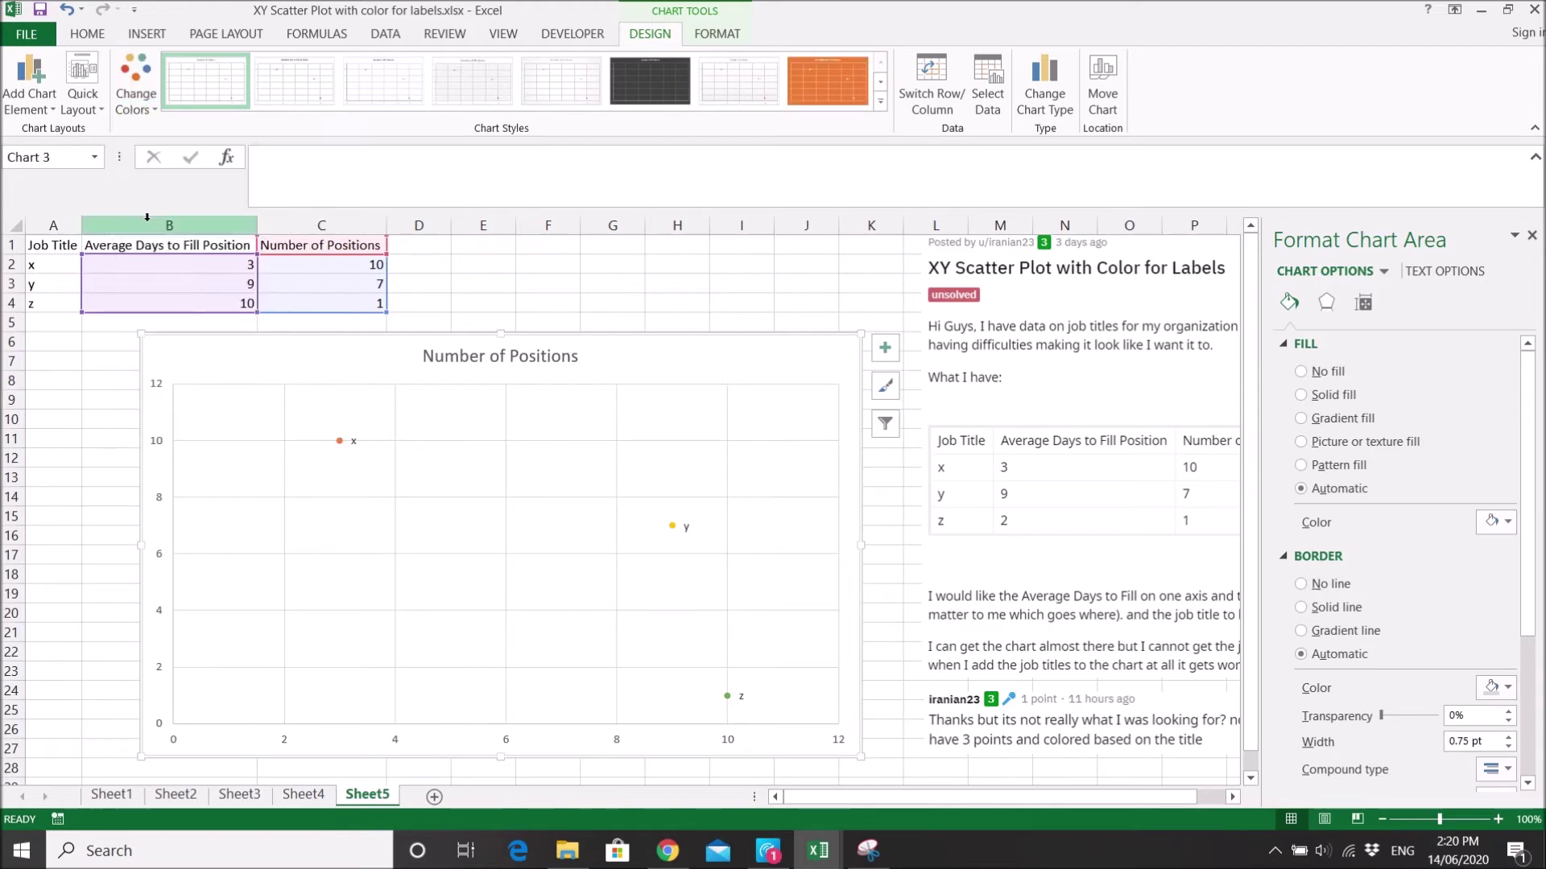
click(135, 85)
click(146, 149)
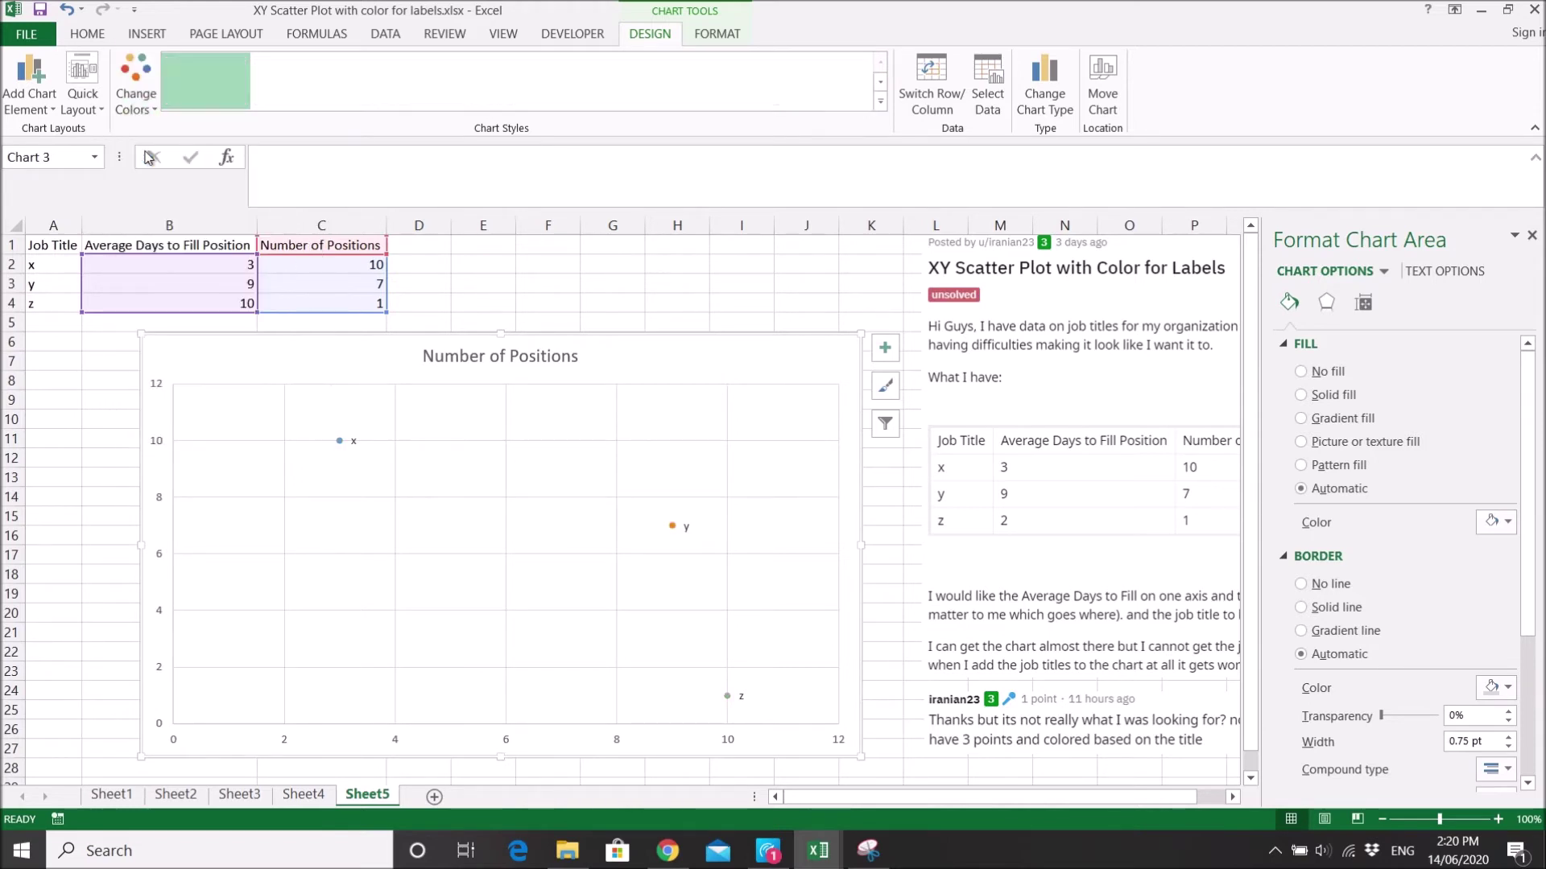
click(145, 104)
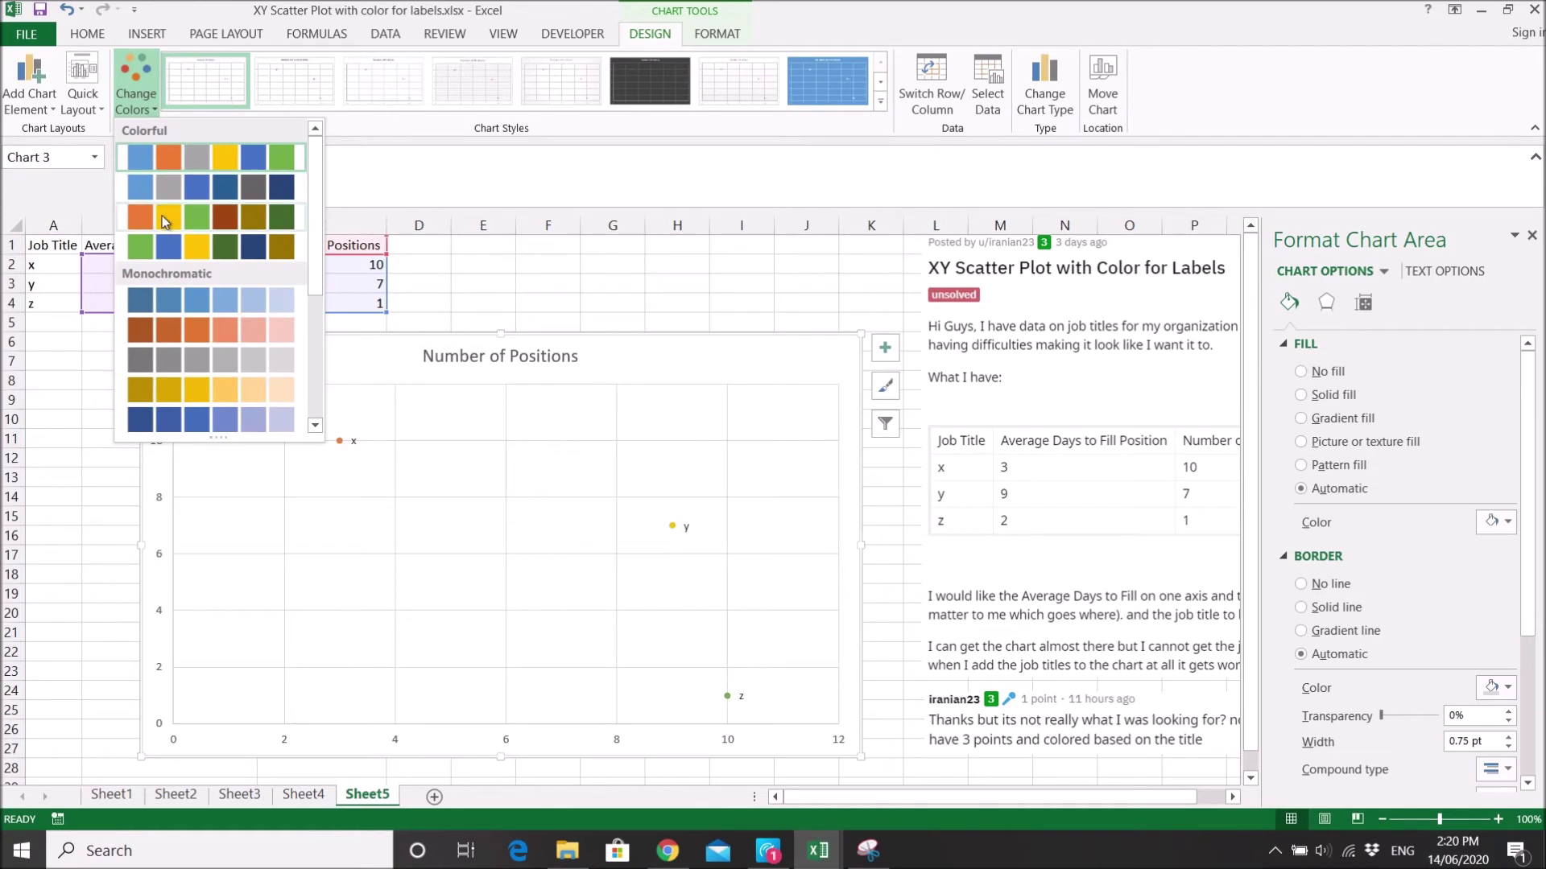
click(178, 310)
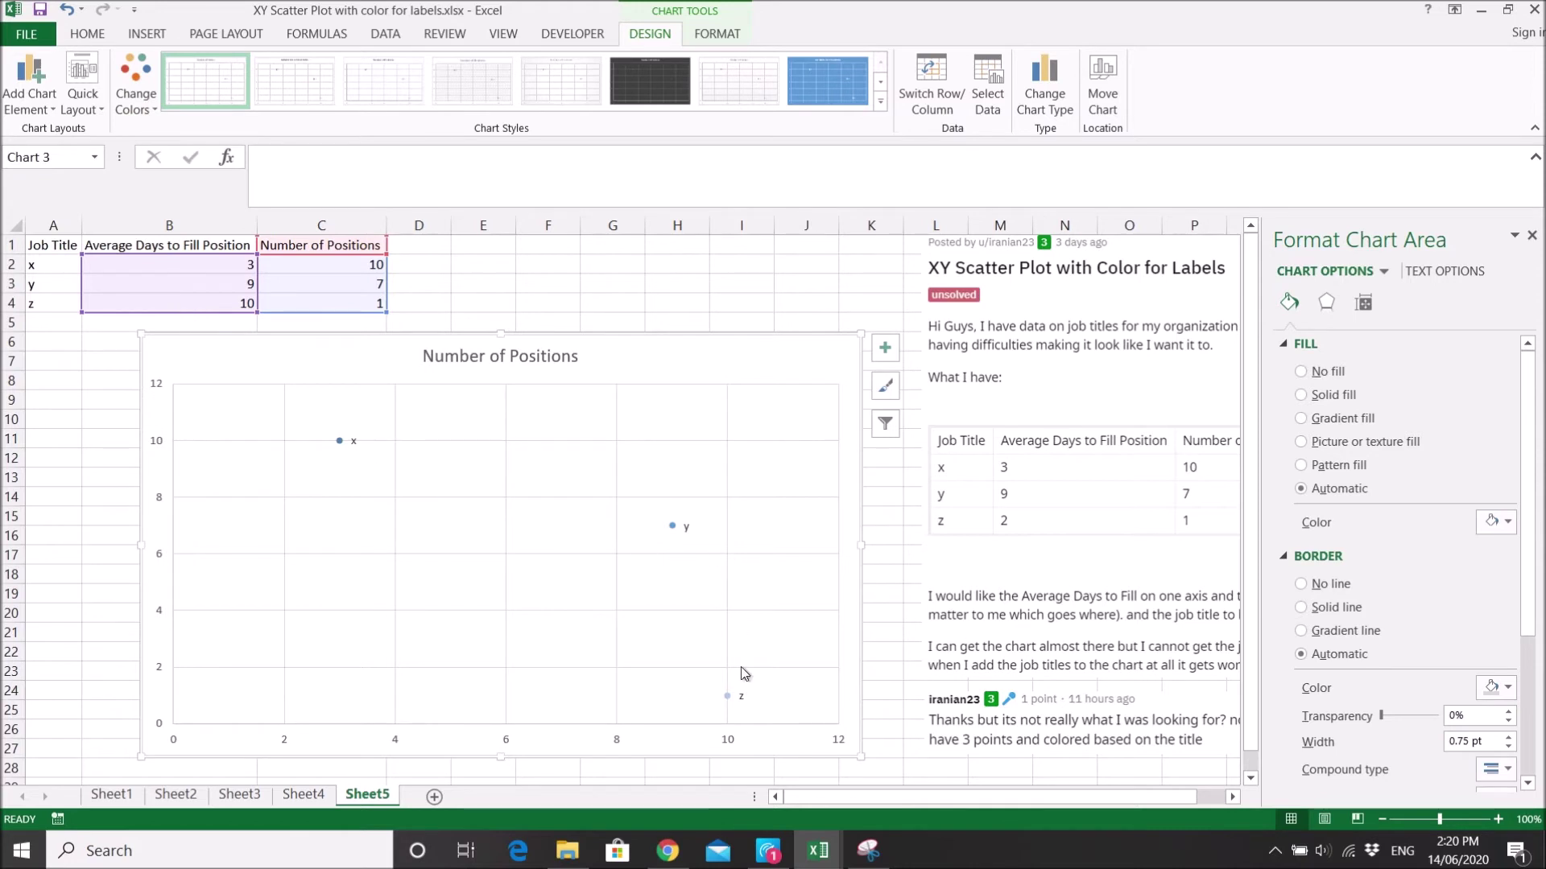
click(474, 300)
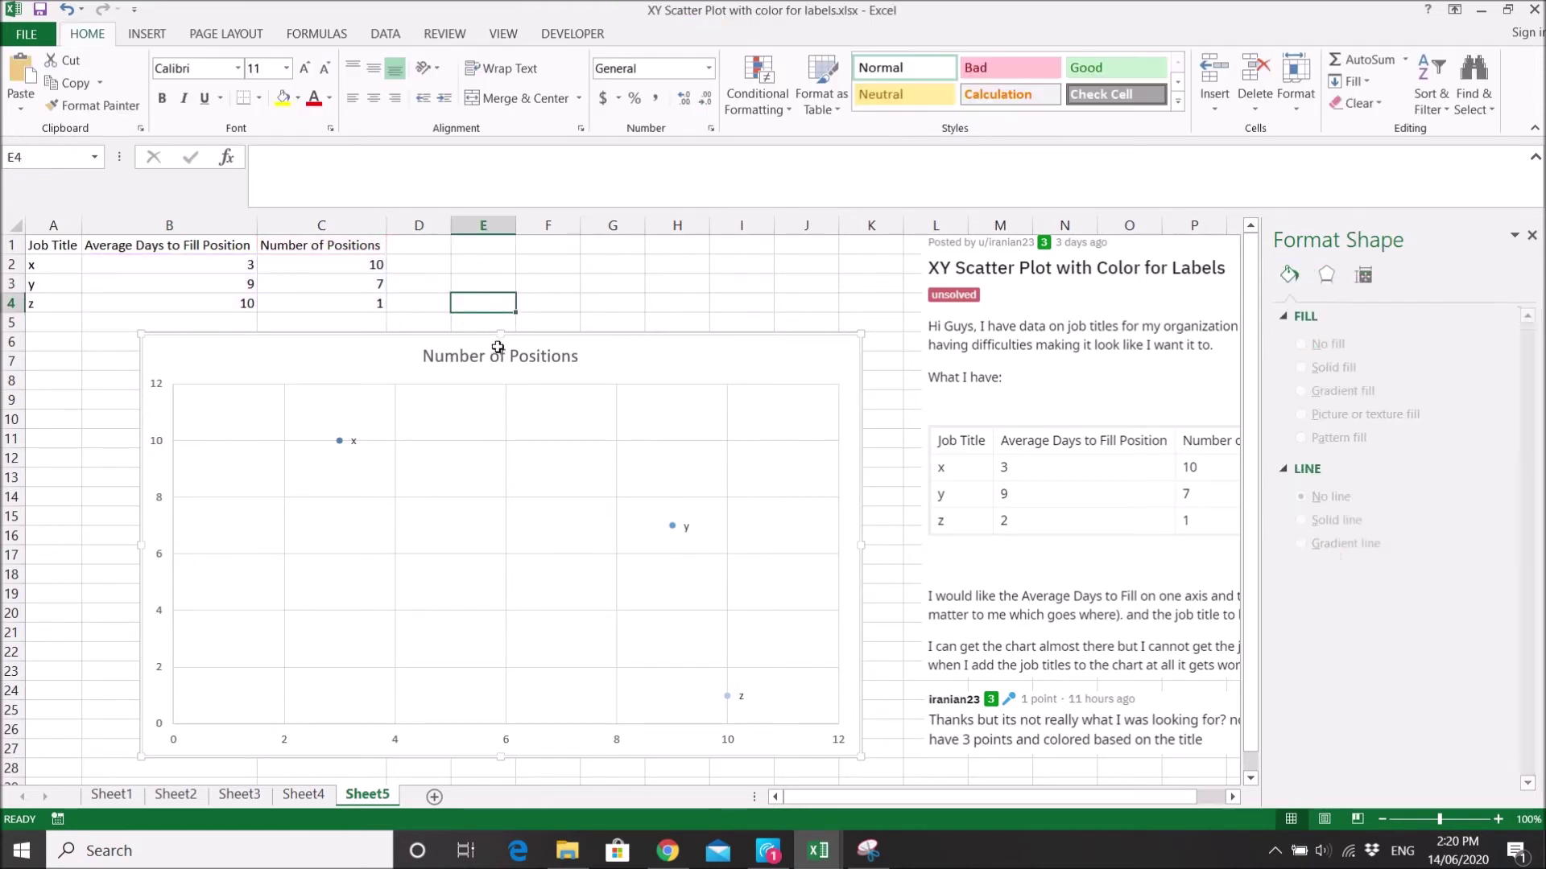
Set the Page Layout theme colours to Red so points show red and pink shades
click(217, 37)
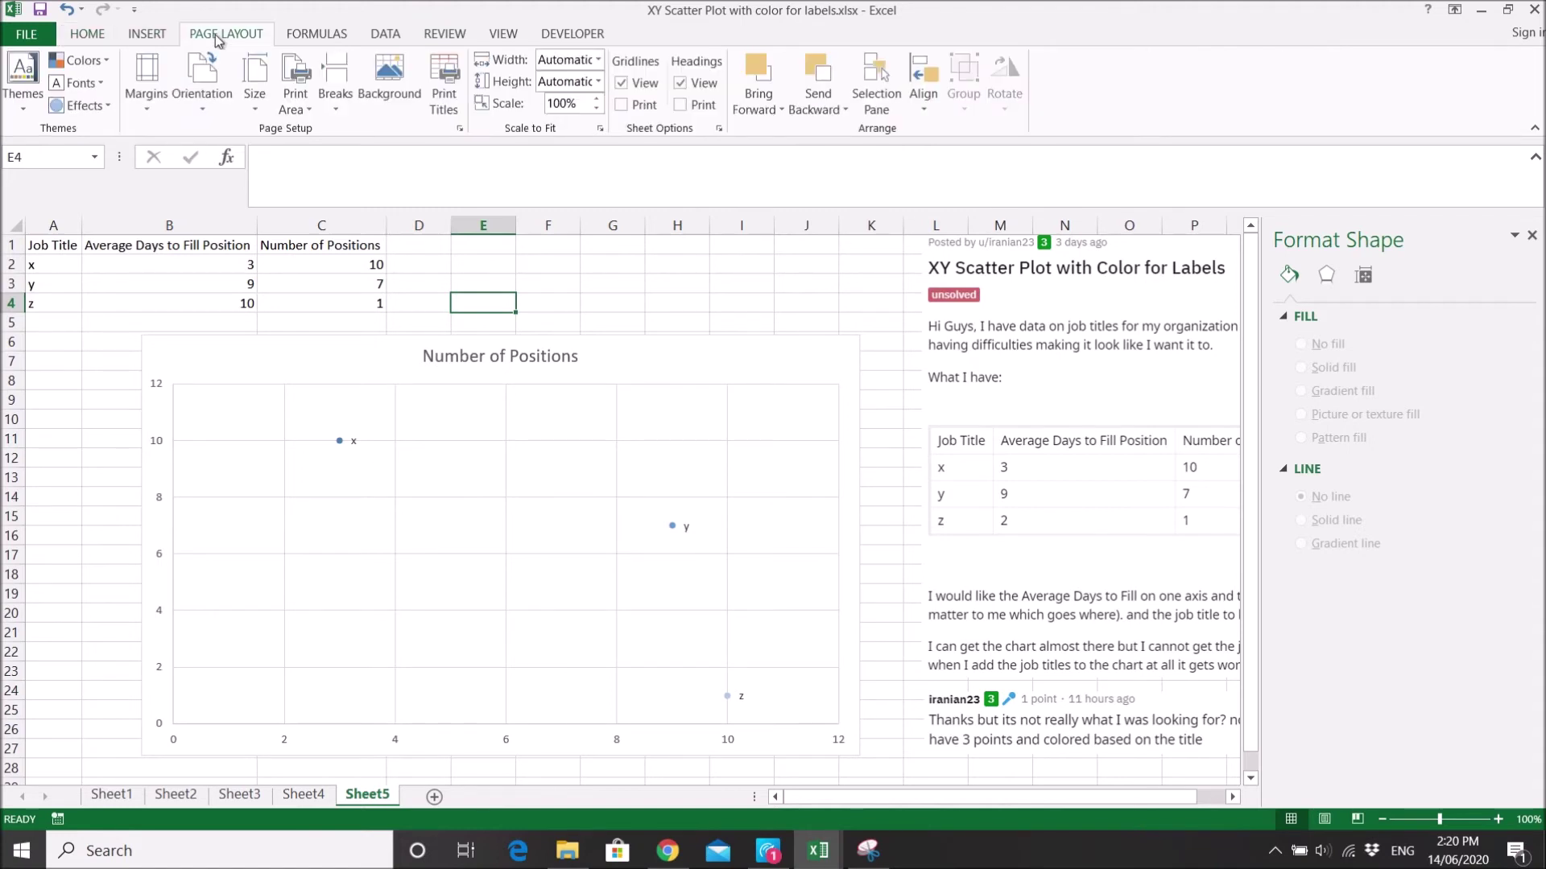
click(108, 62)
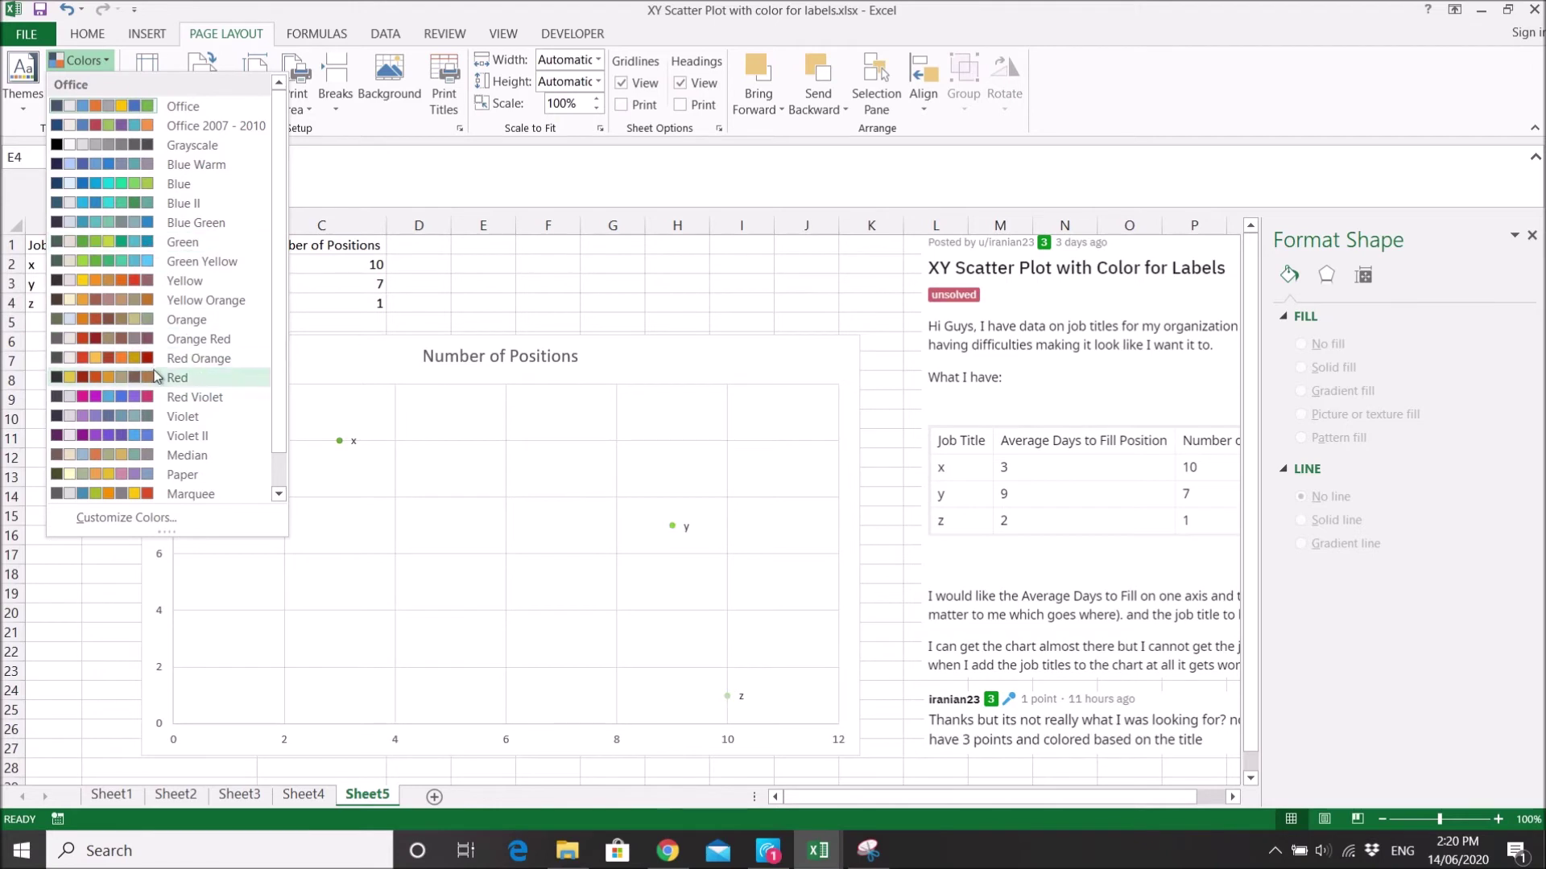
scroll(193, 435, down, 1)
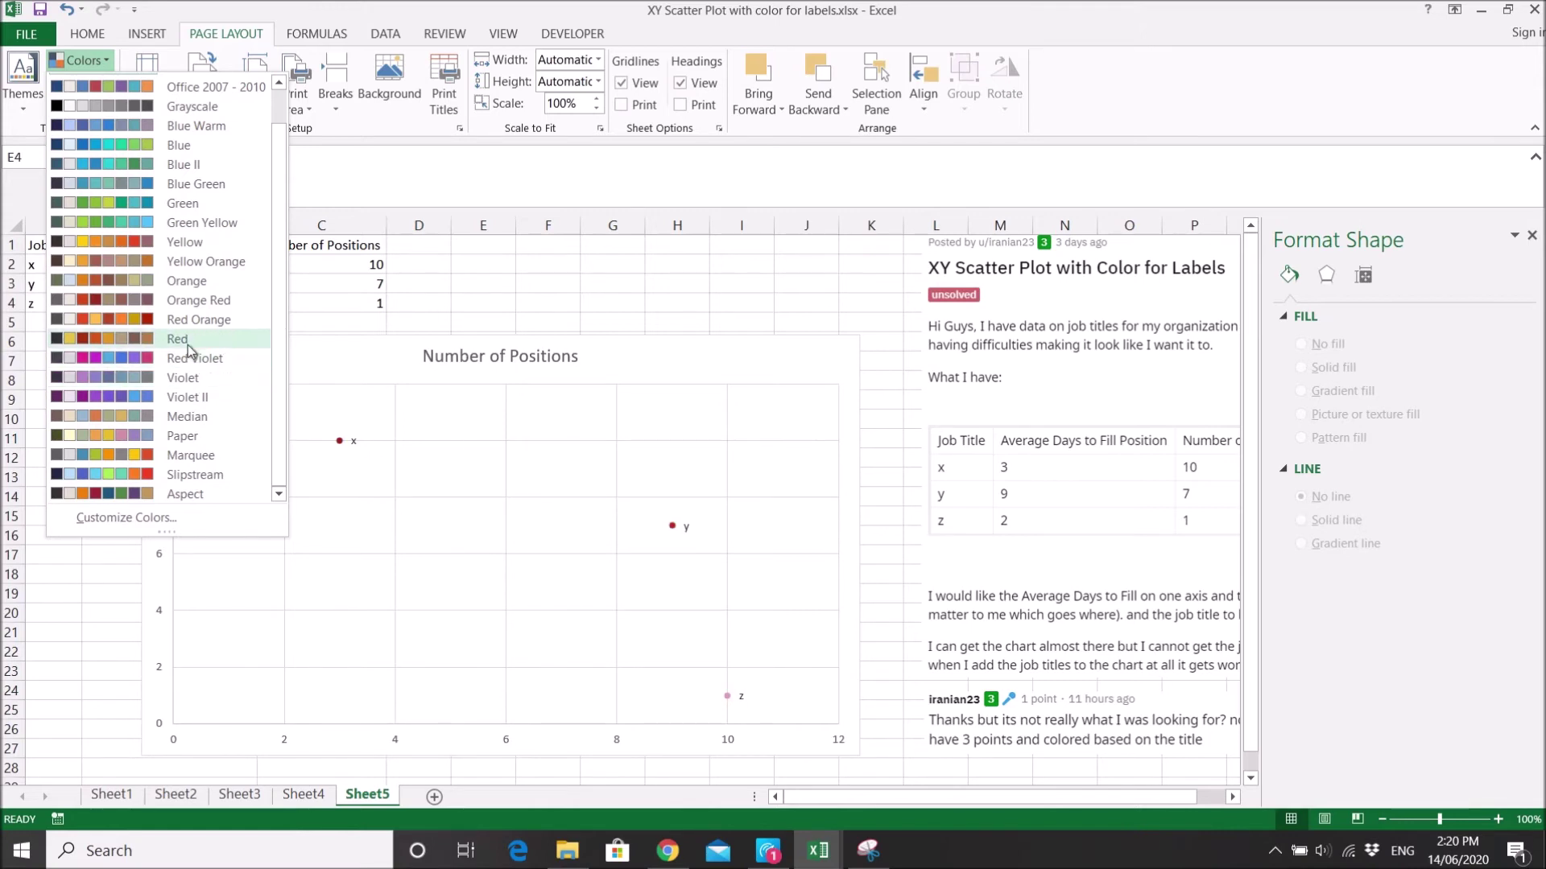
click(200, 320)
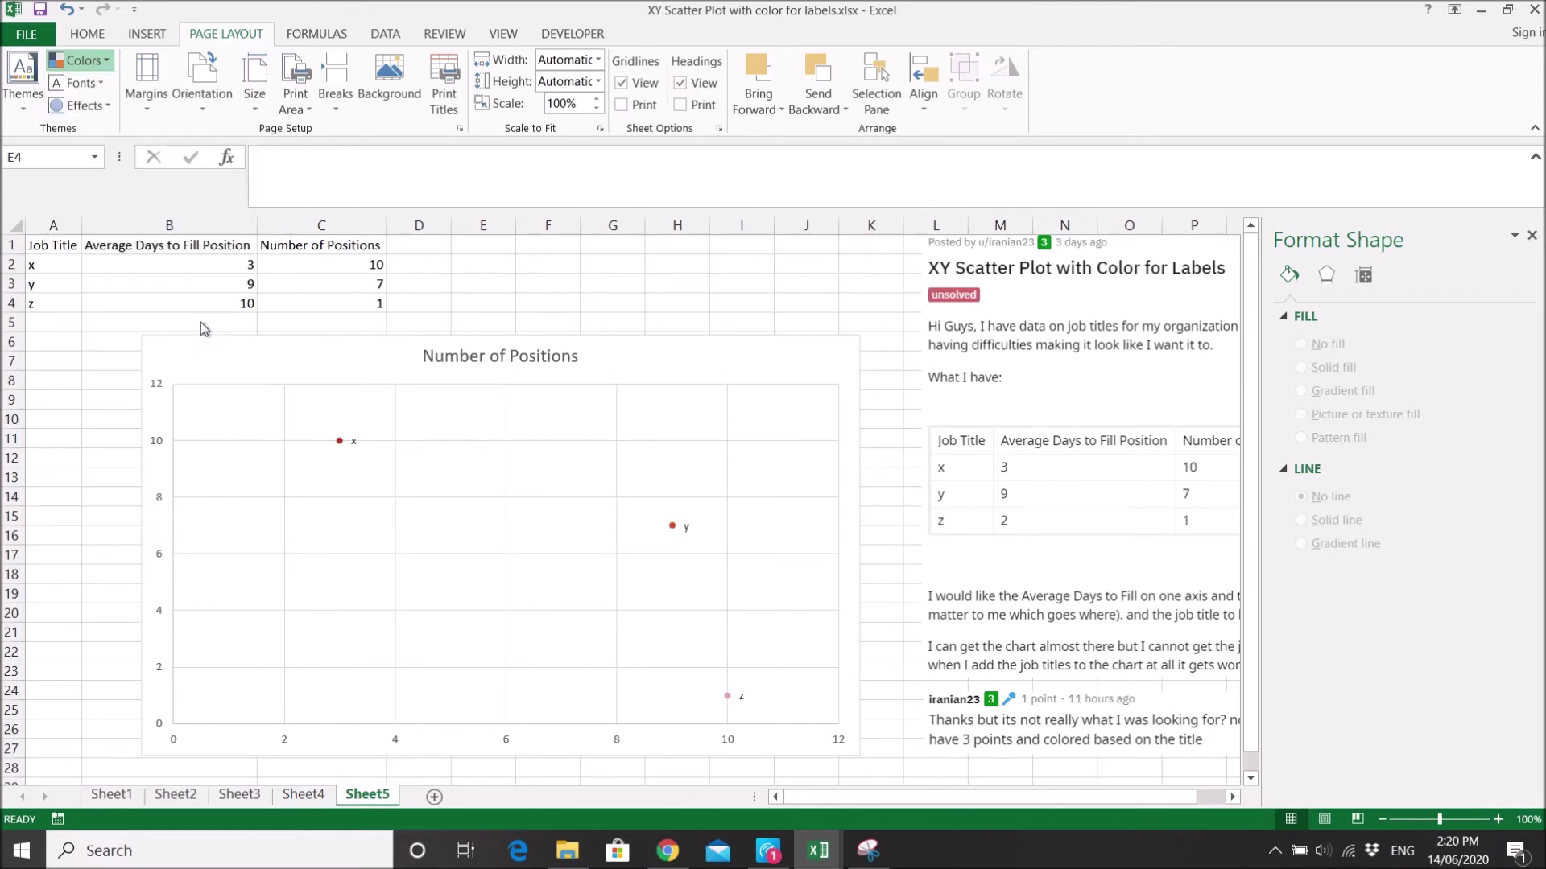
click(660, 286)
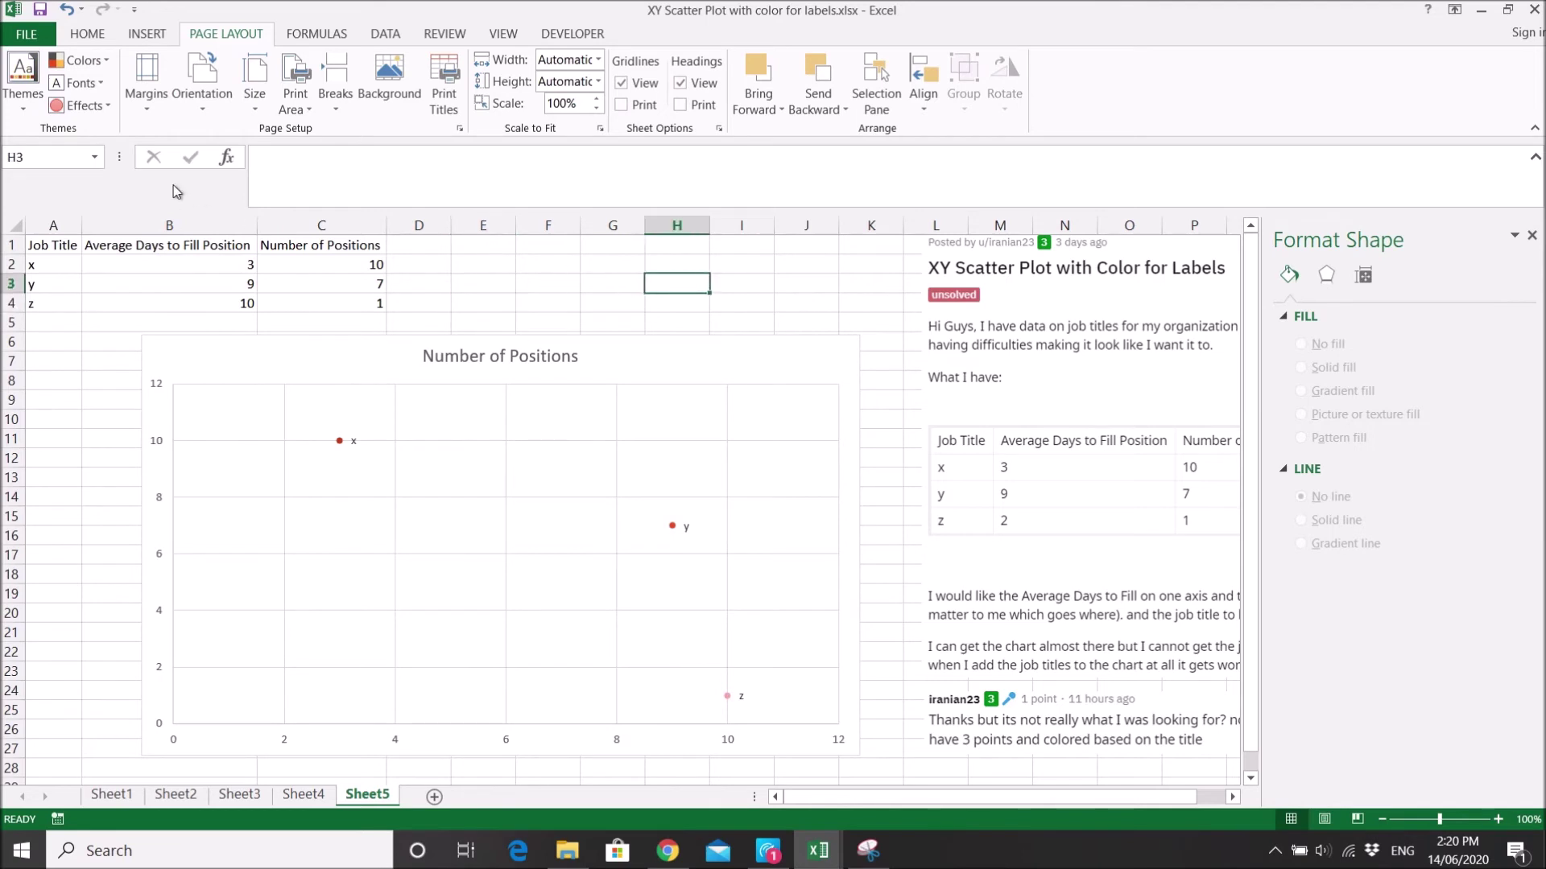
click(100, 70)
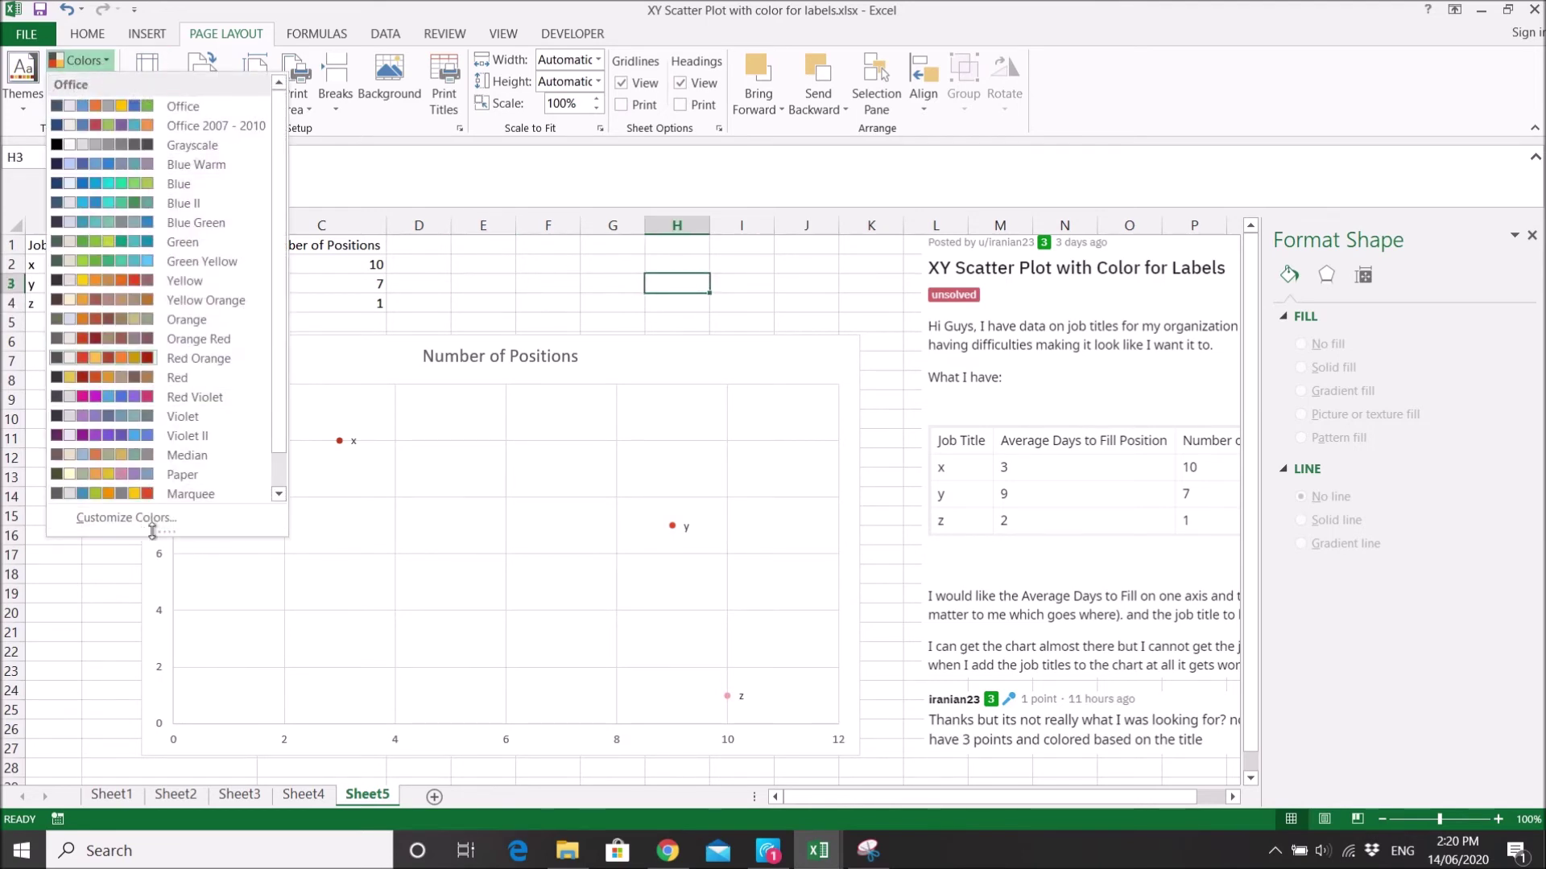
click(519, 296)
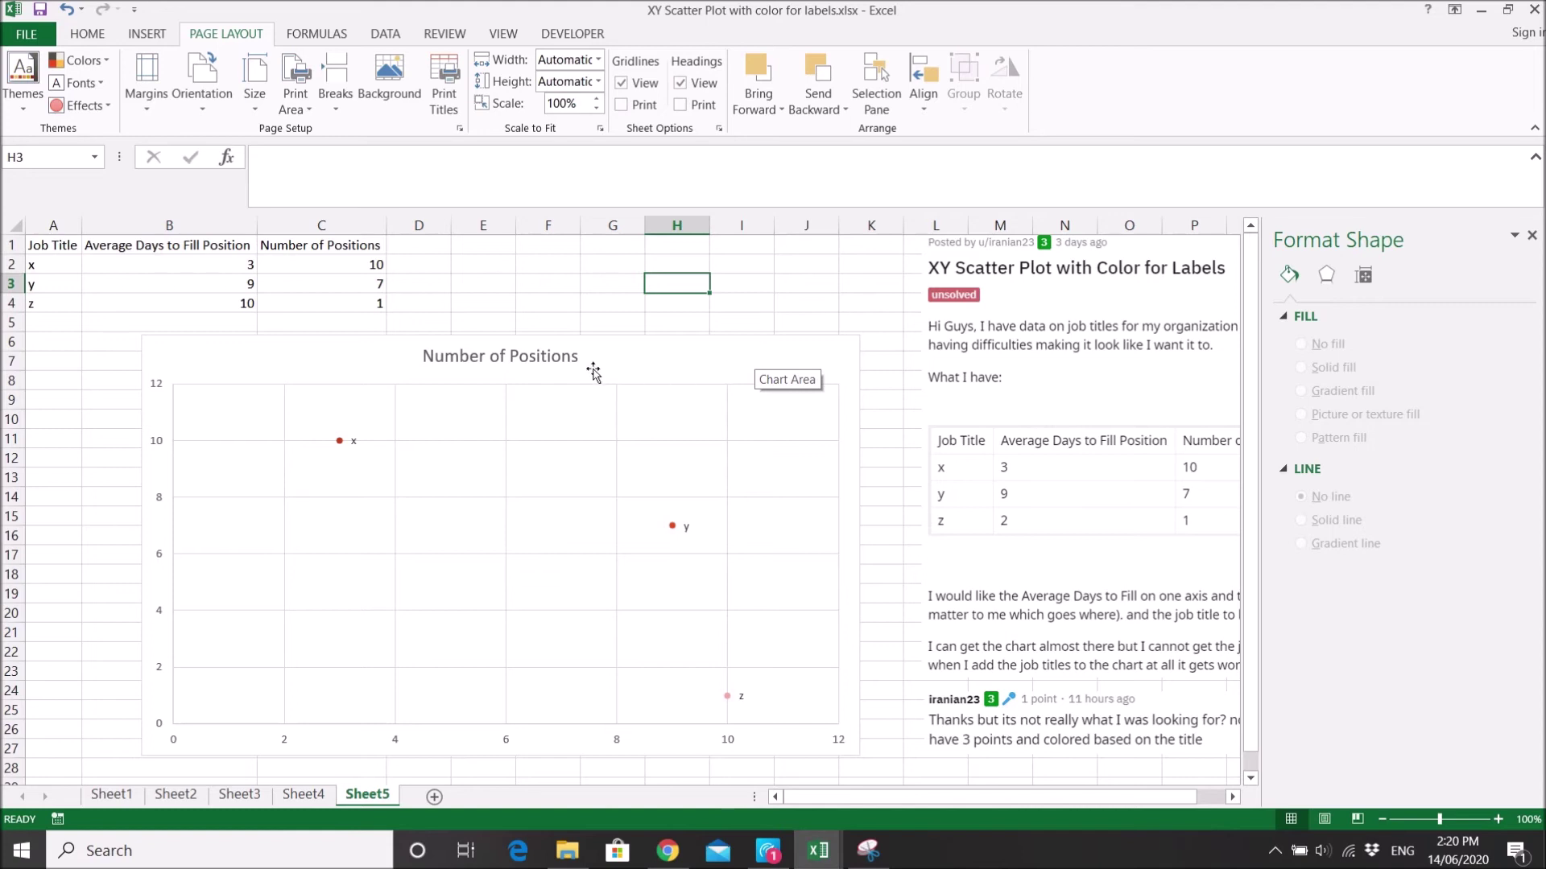
Replace the chart title 'Number of Positions' with 'Scatter Plot'
click(539, 357)
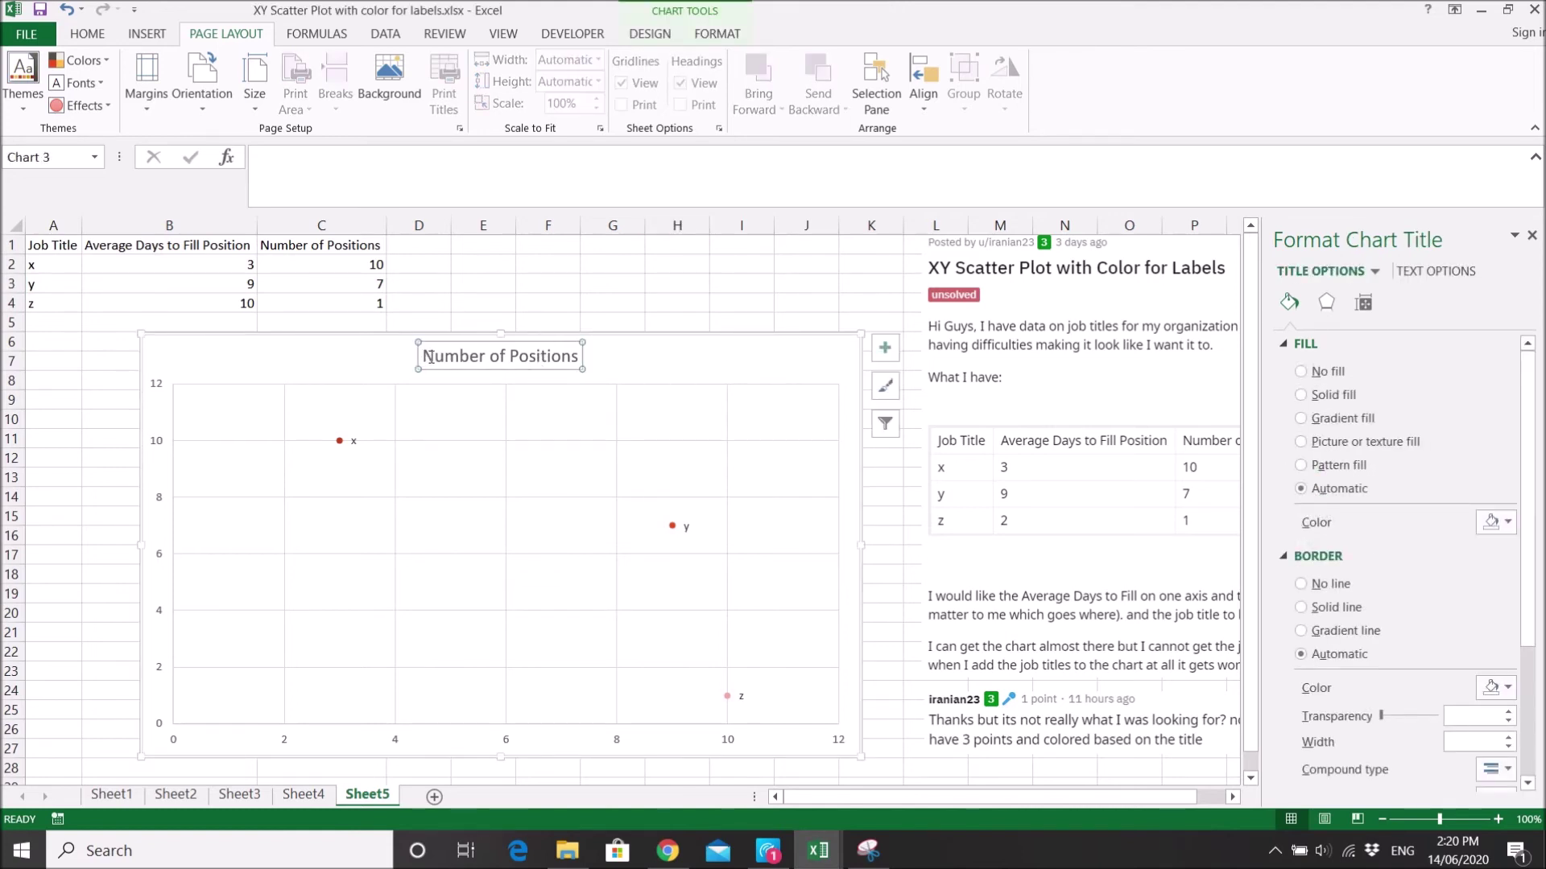
drag(429, 356, 569, 365)
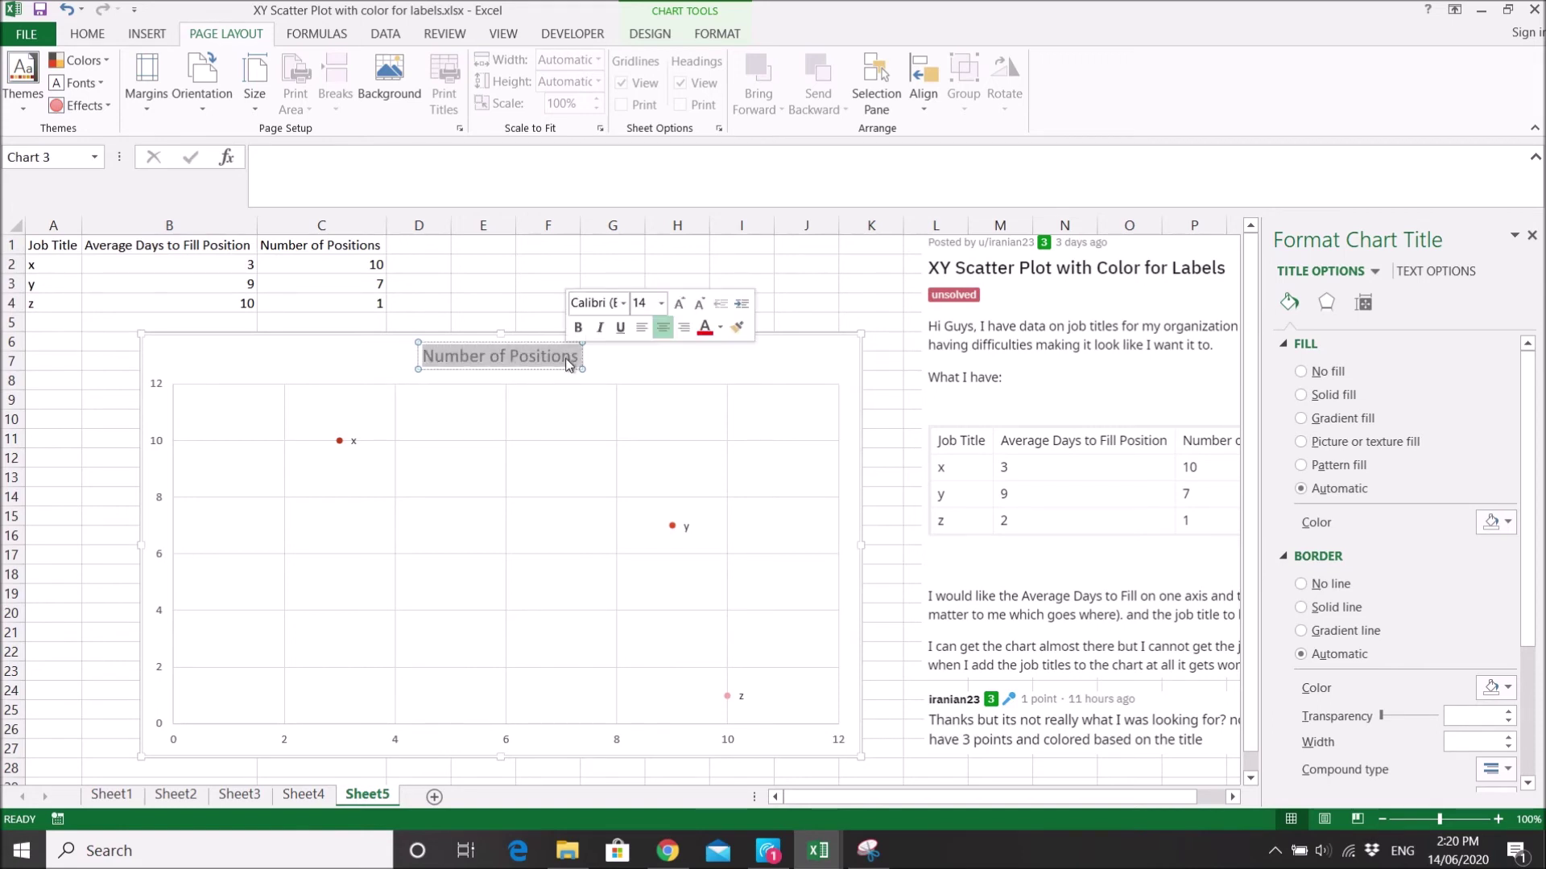
key(Delete)
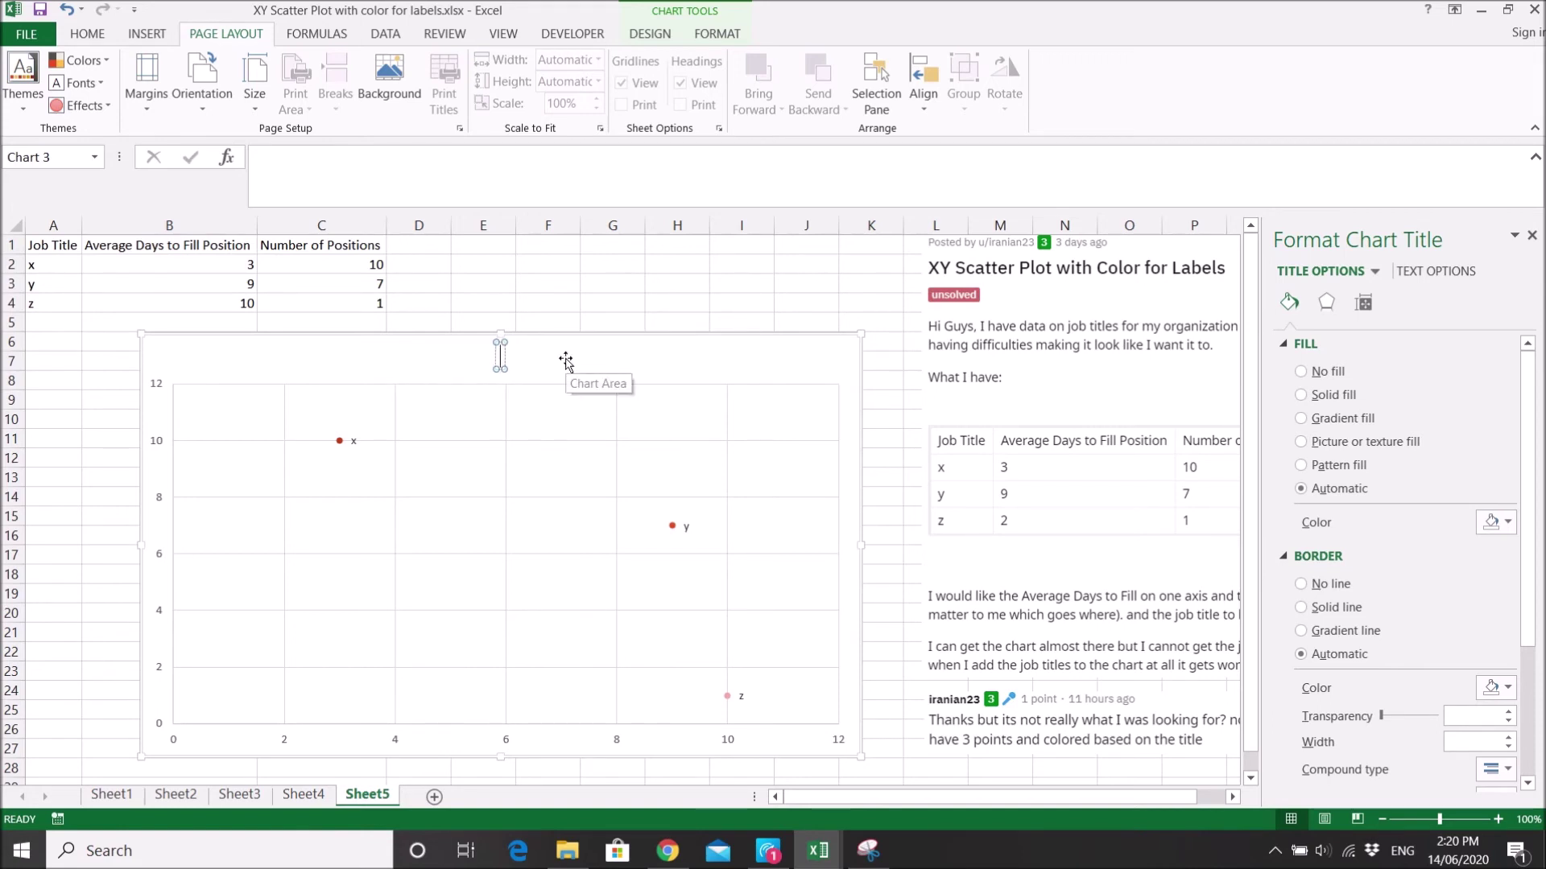
text(Sta)
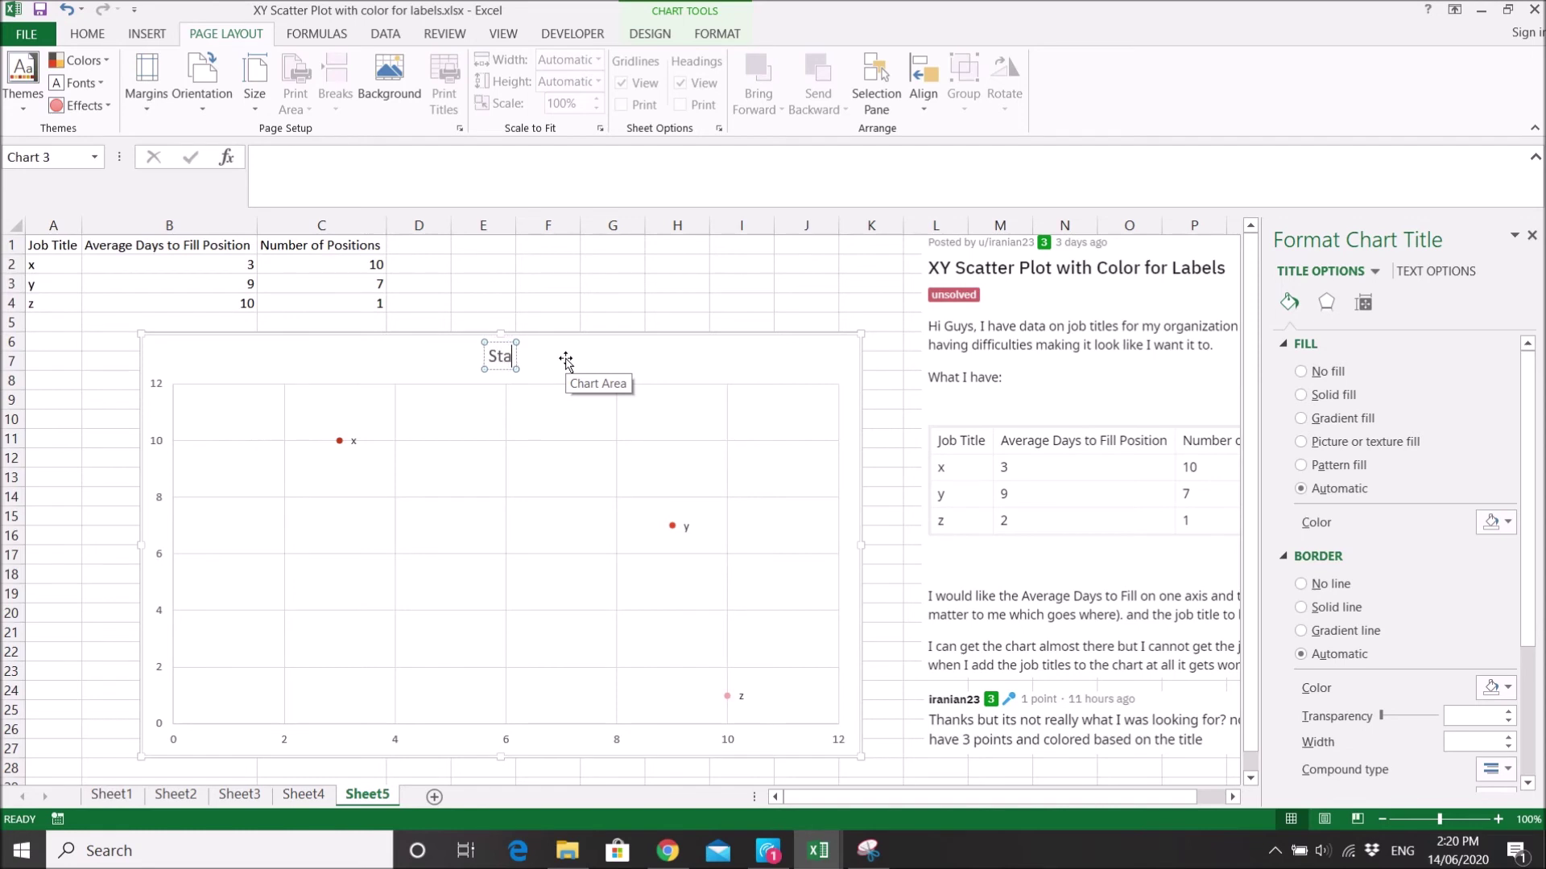
text(t)
key(BackSpace)
key(BackSpace)
key(BackSpace)
text(catter Plot)
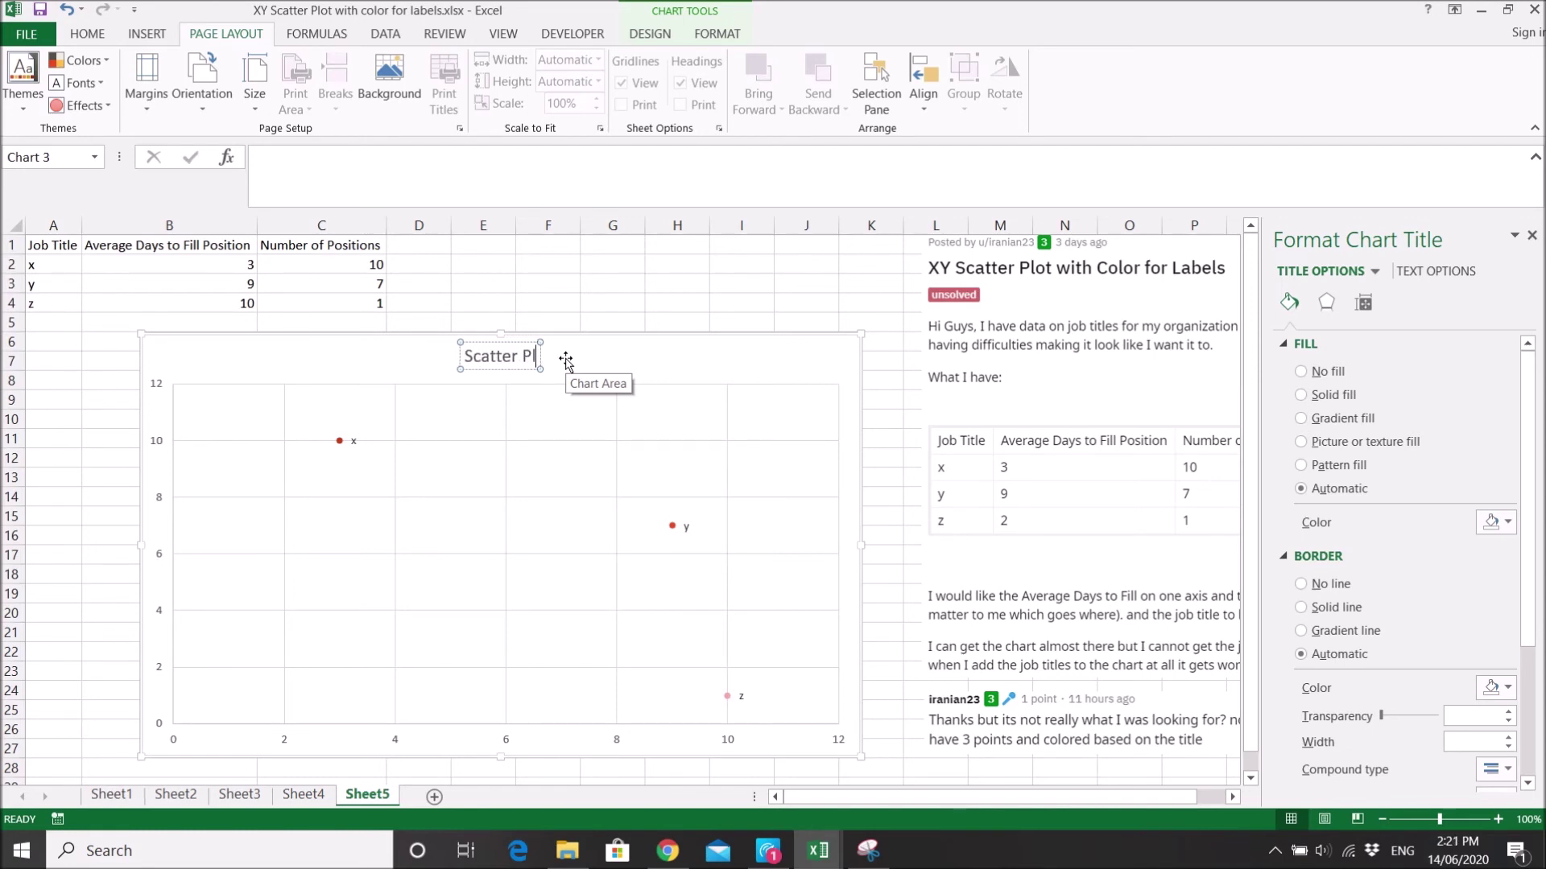
click(572, 282)
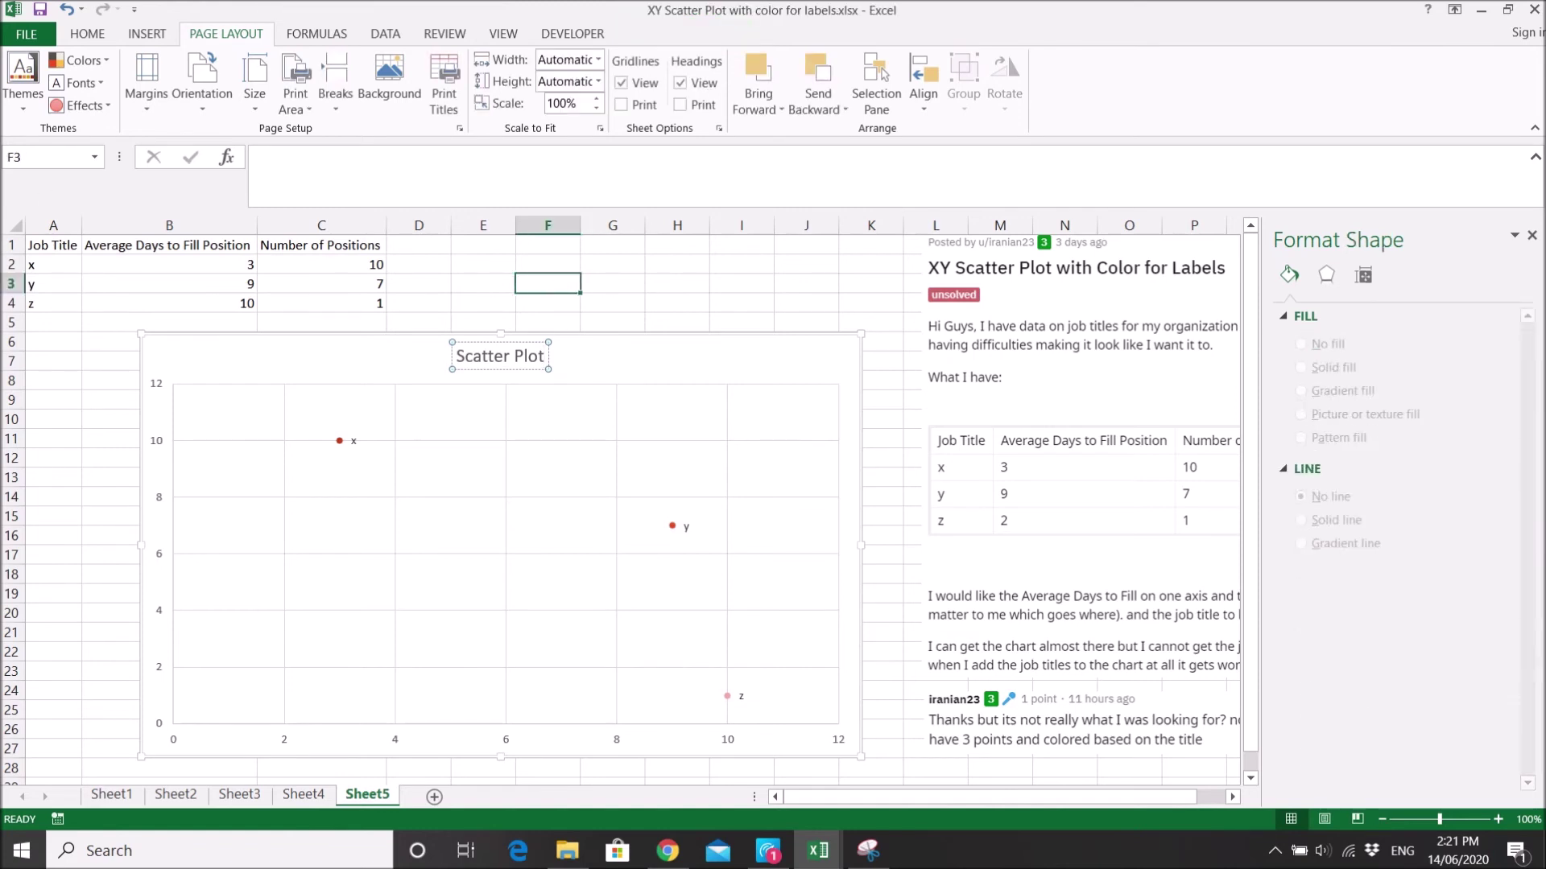
click(182, 388)
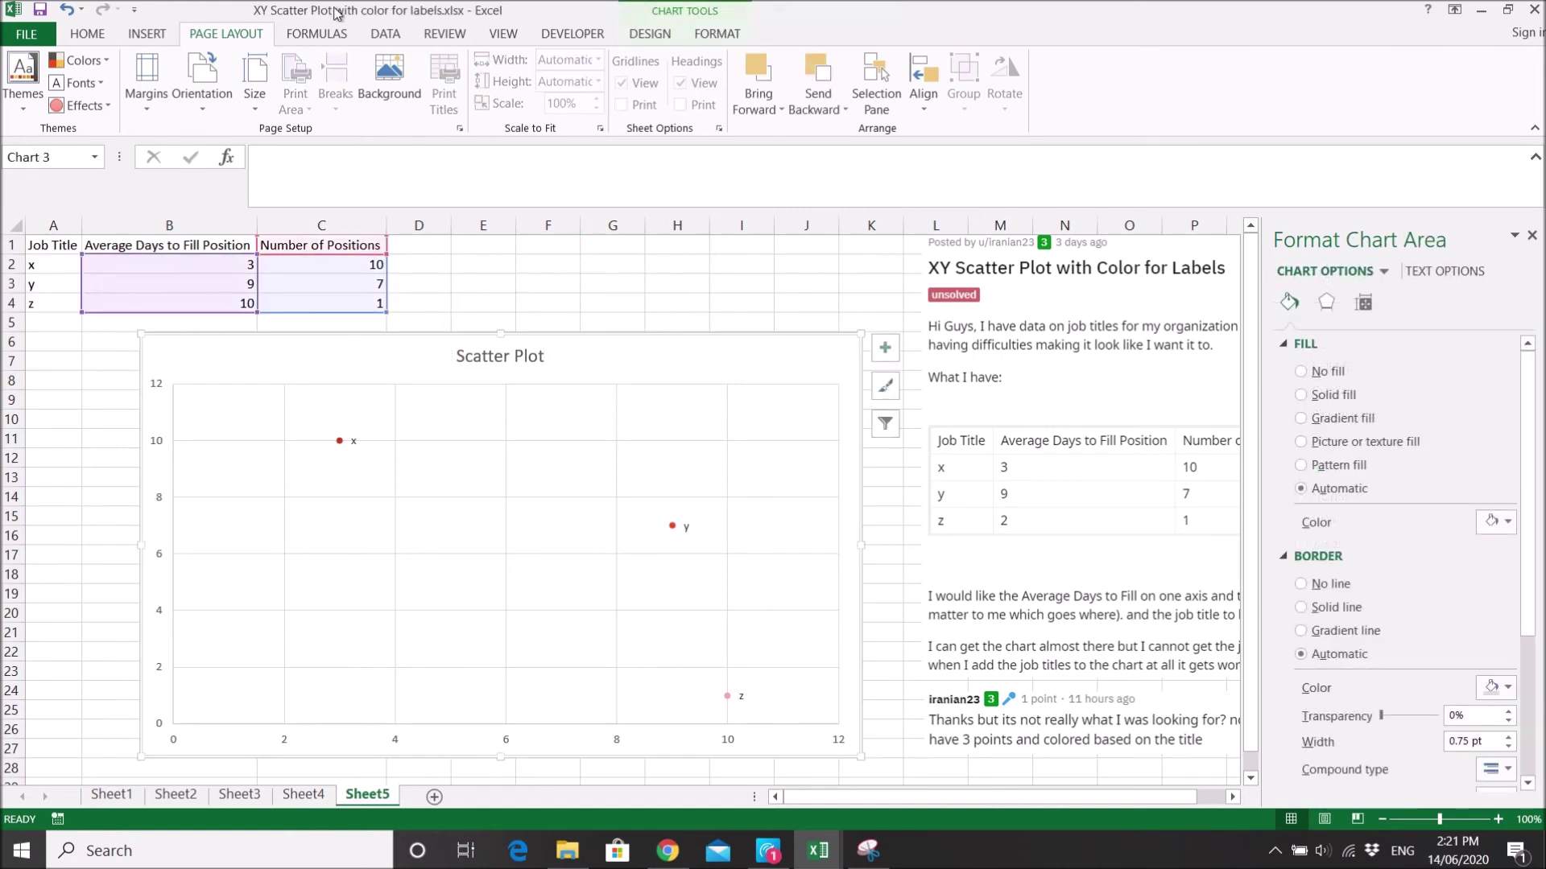
Add Primary Horizontal and Primary Vertical axis title placeholders to the scatter chart
click(147, 33)
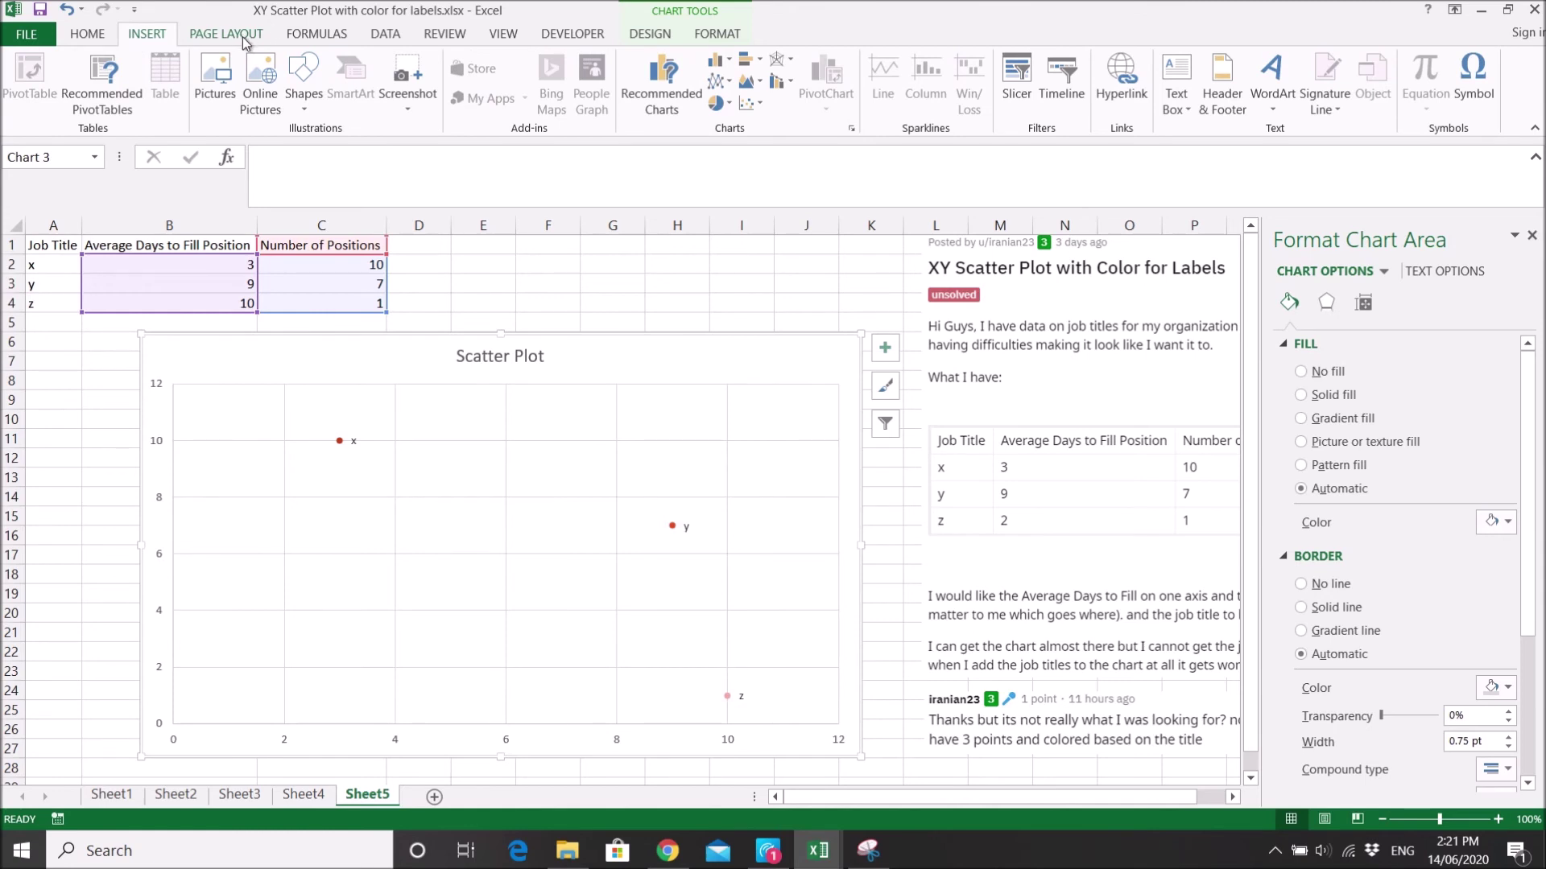
click(654, 33)
click(46, 111)
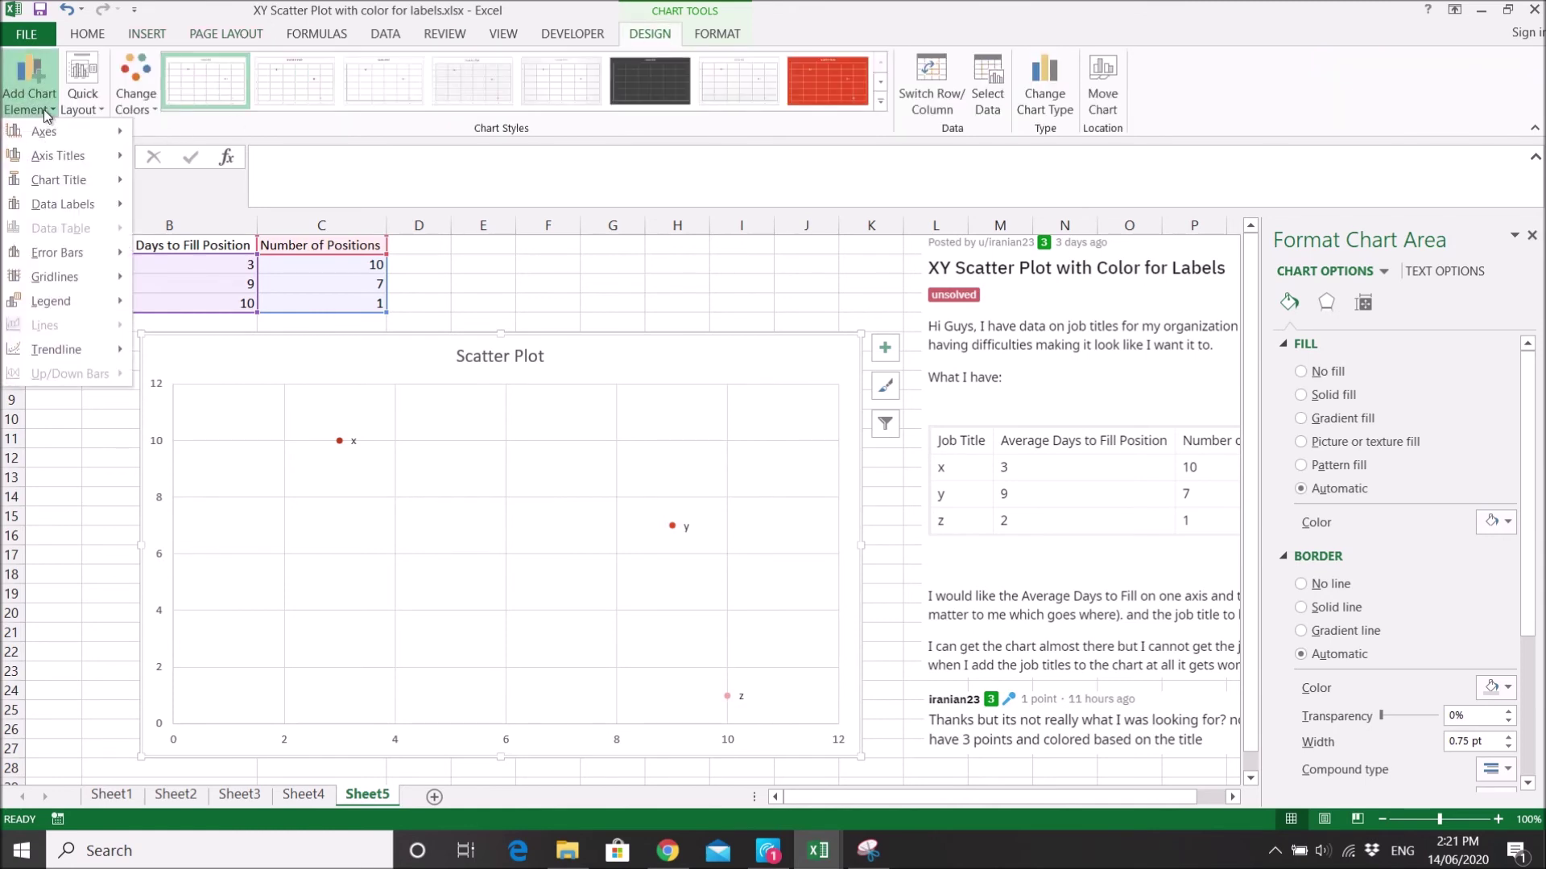
mouse_move(36, 156)
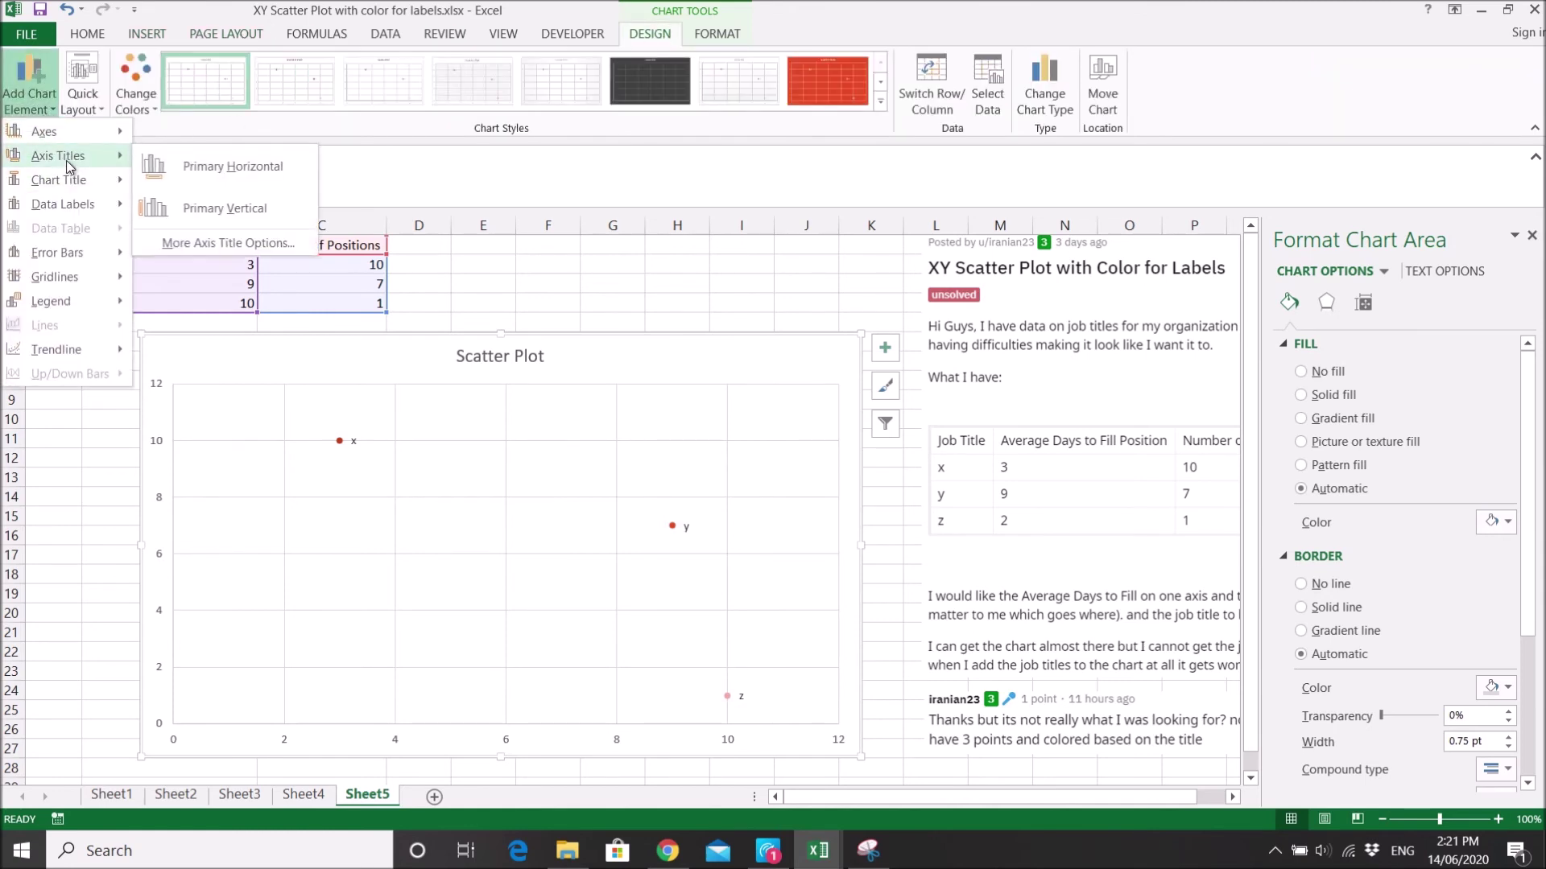
click(166, 167)
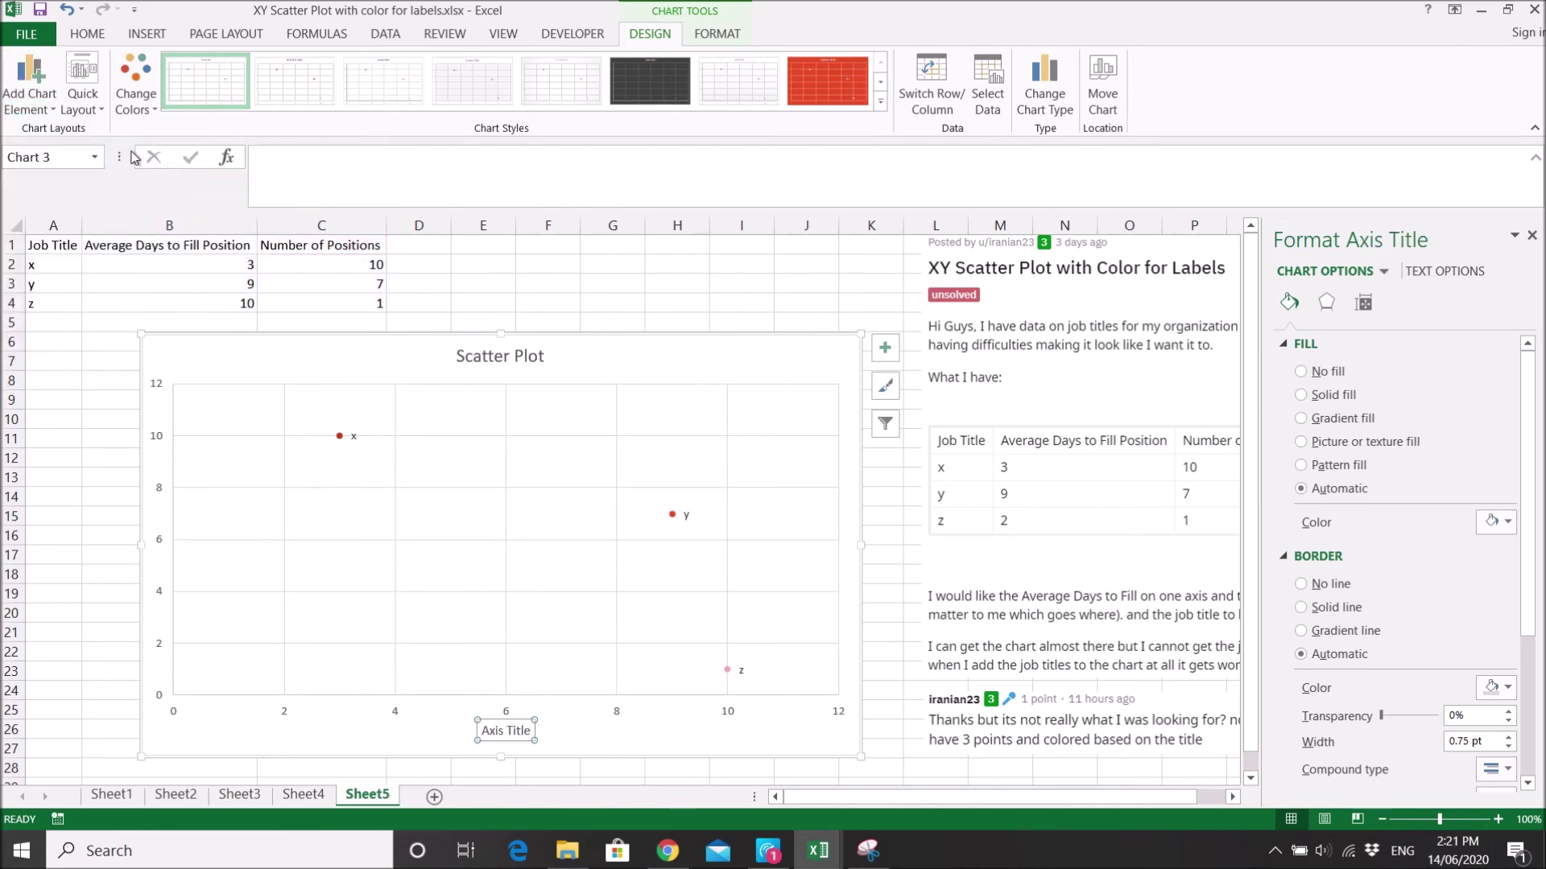
click(36, 101)
mouse_move(73, 156)
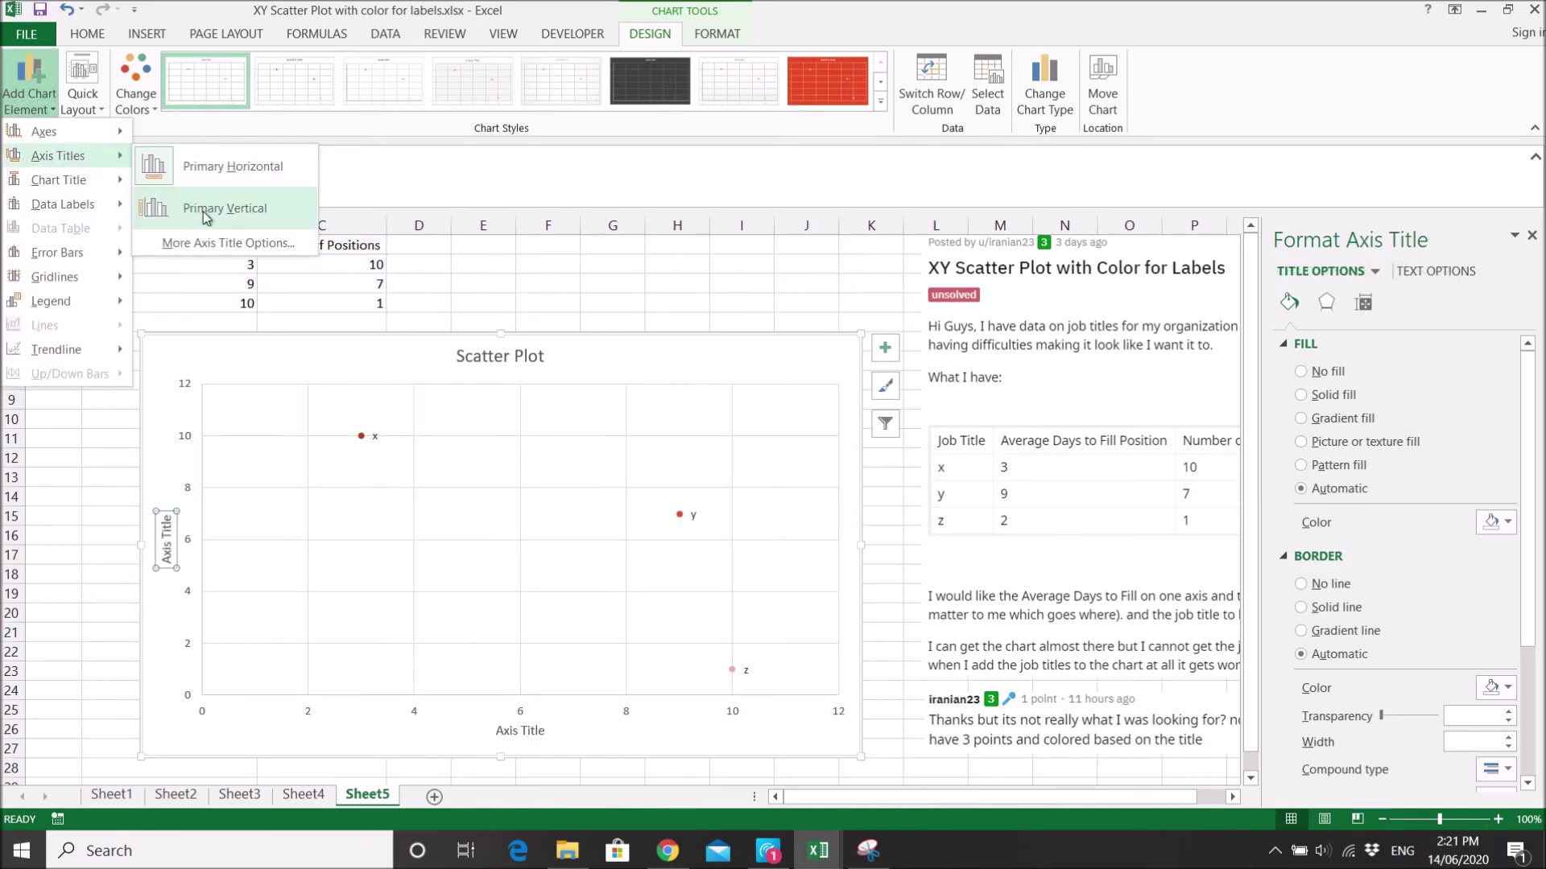
click(203, 210)
click(453, 736)
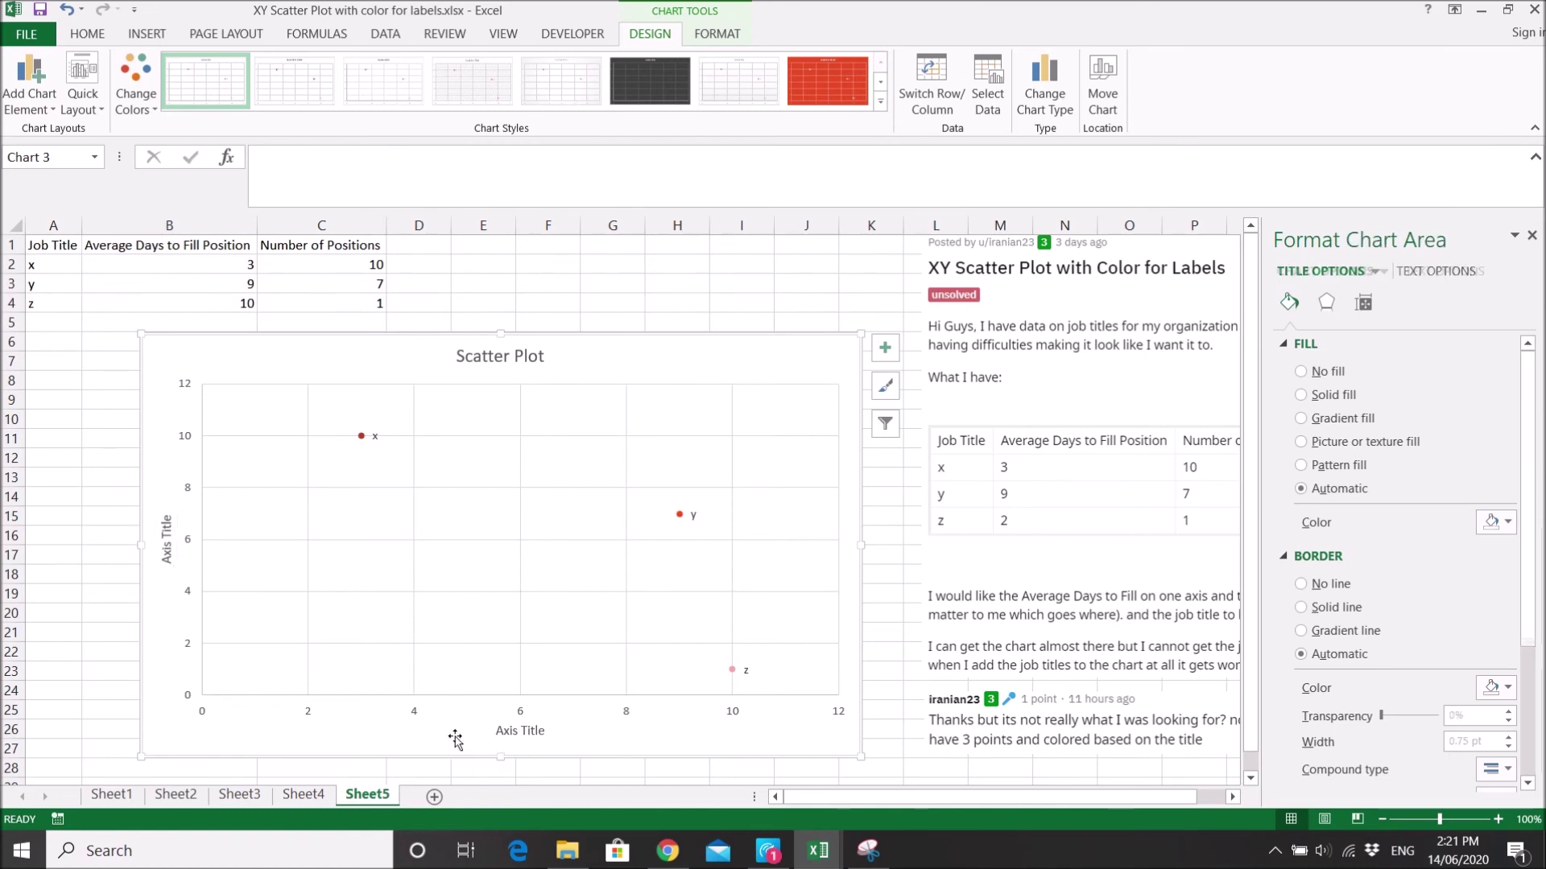
click(165, 533)
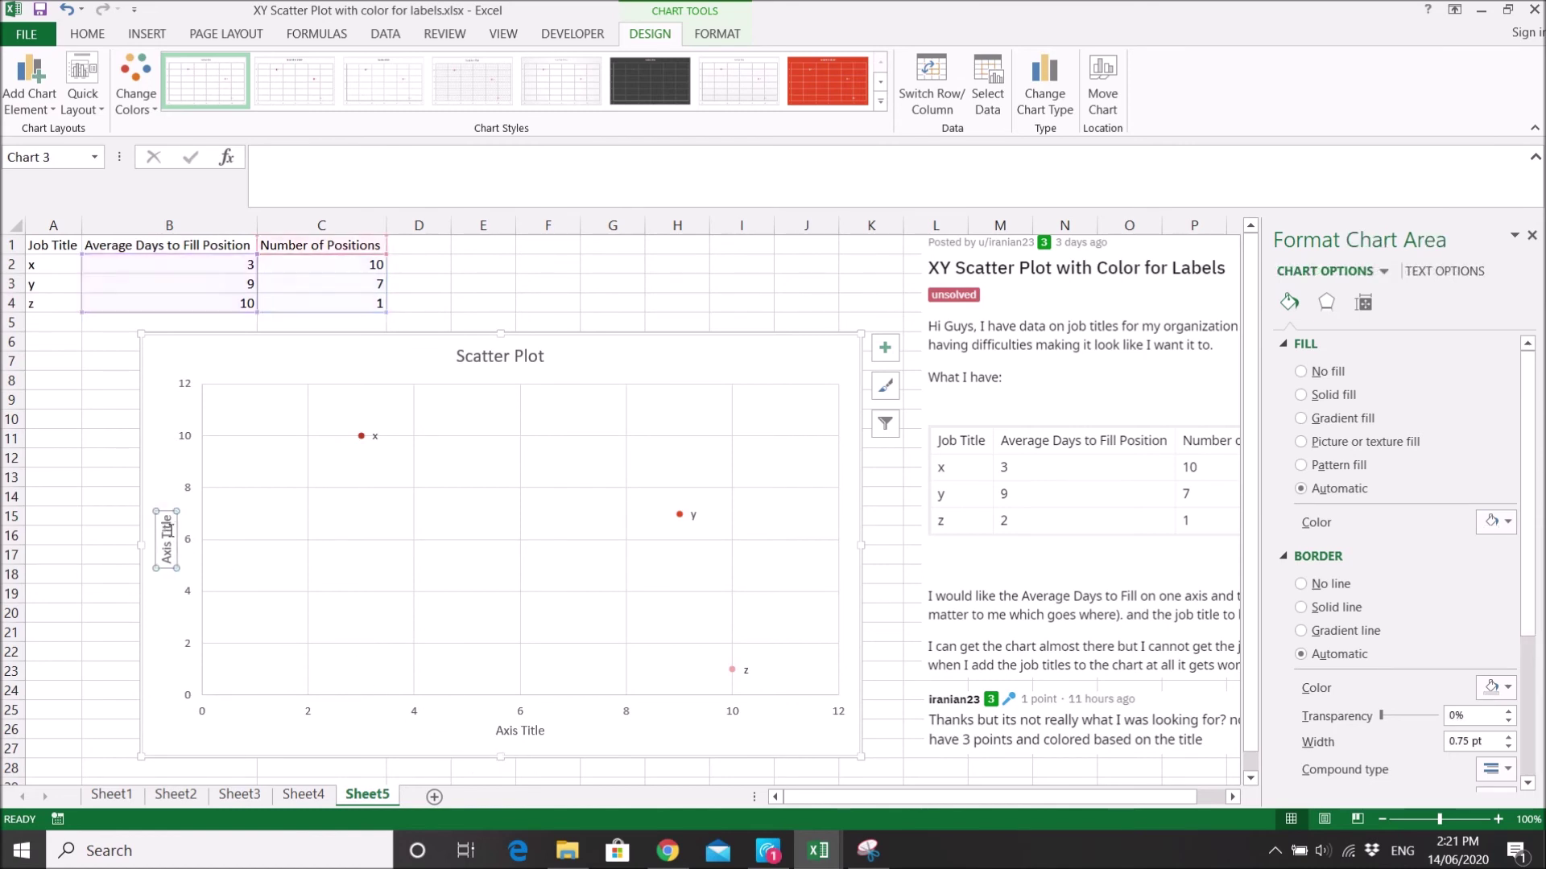
click(173, 246)
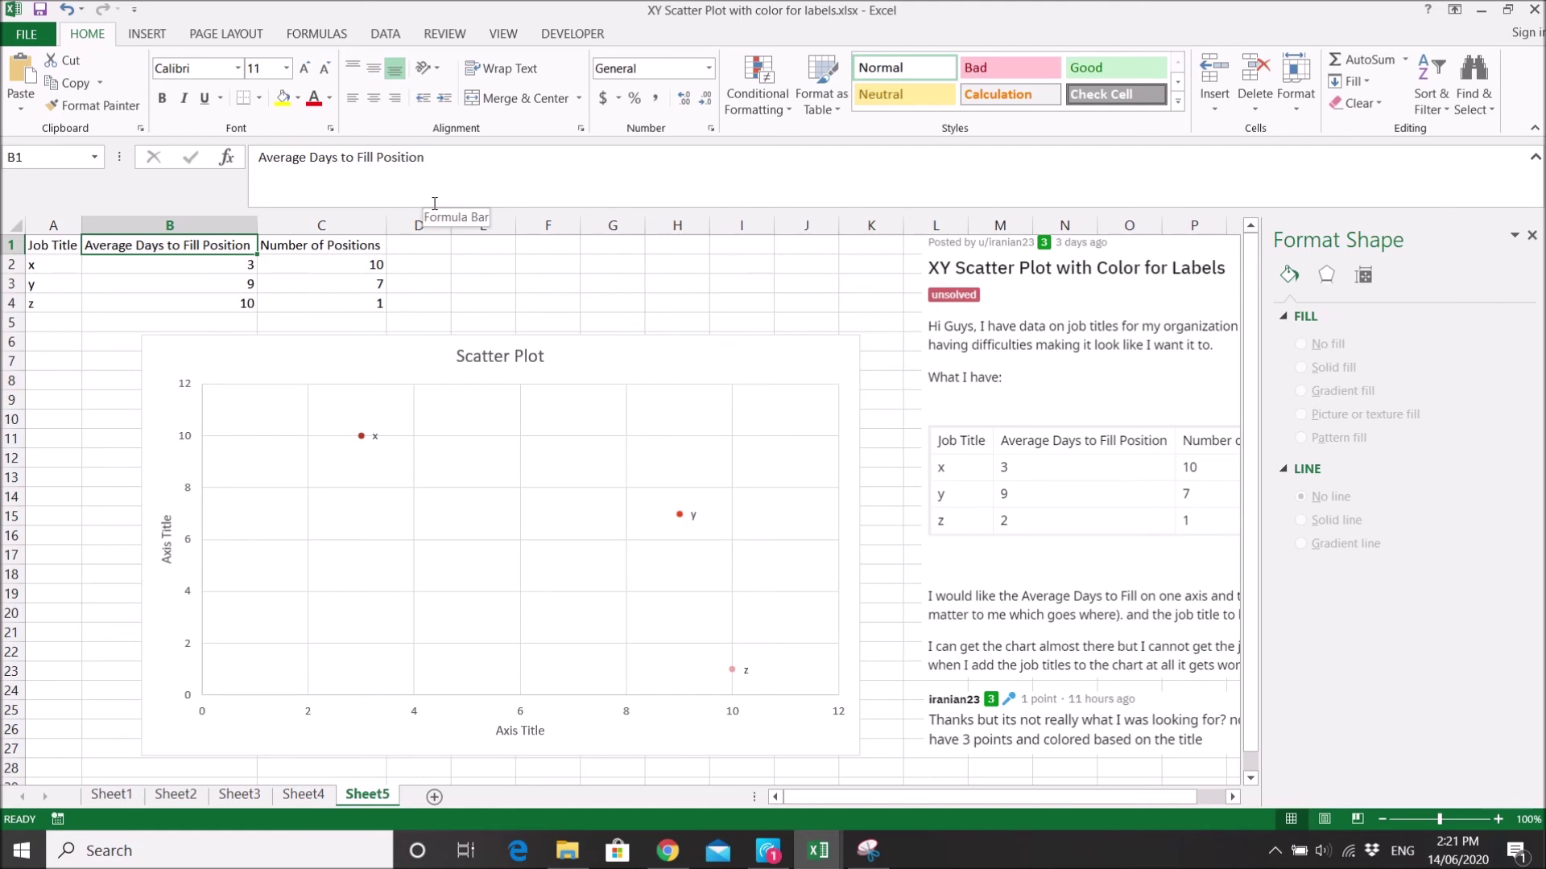
Paste the C1 header 'Number of Positions' as the vertical axis title
click(346, 246)
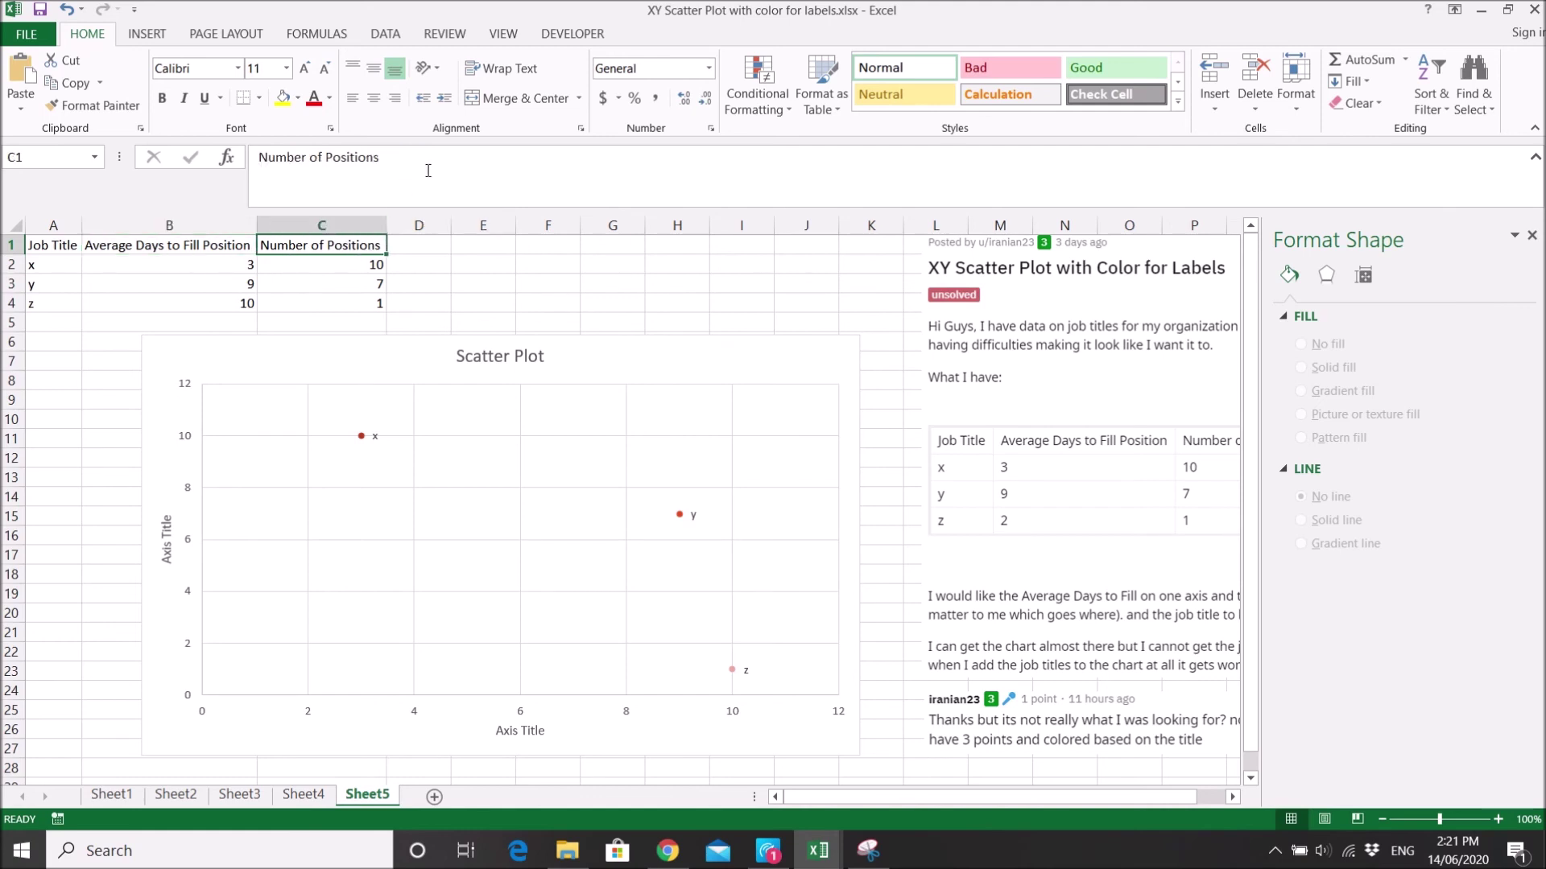
drag(429, 165, 238, 263)
key(ctrl+c)
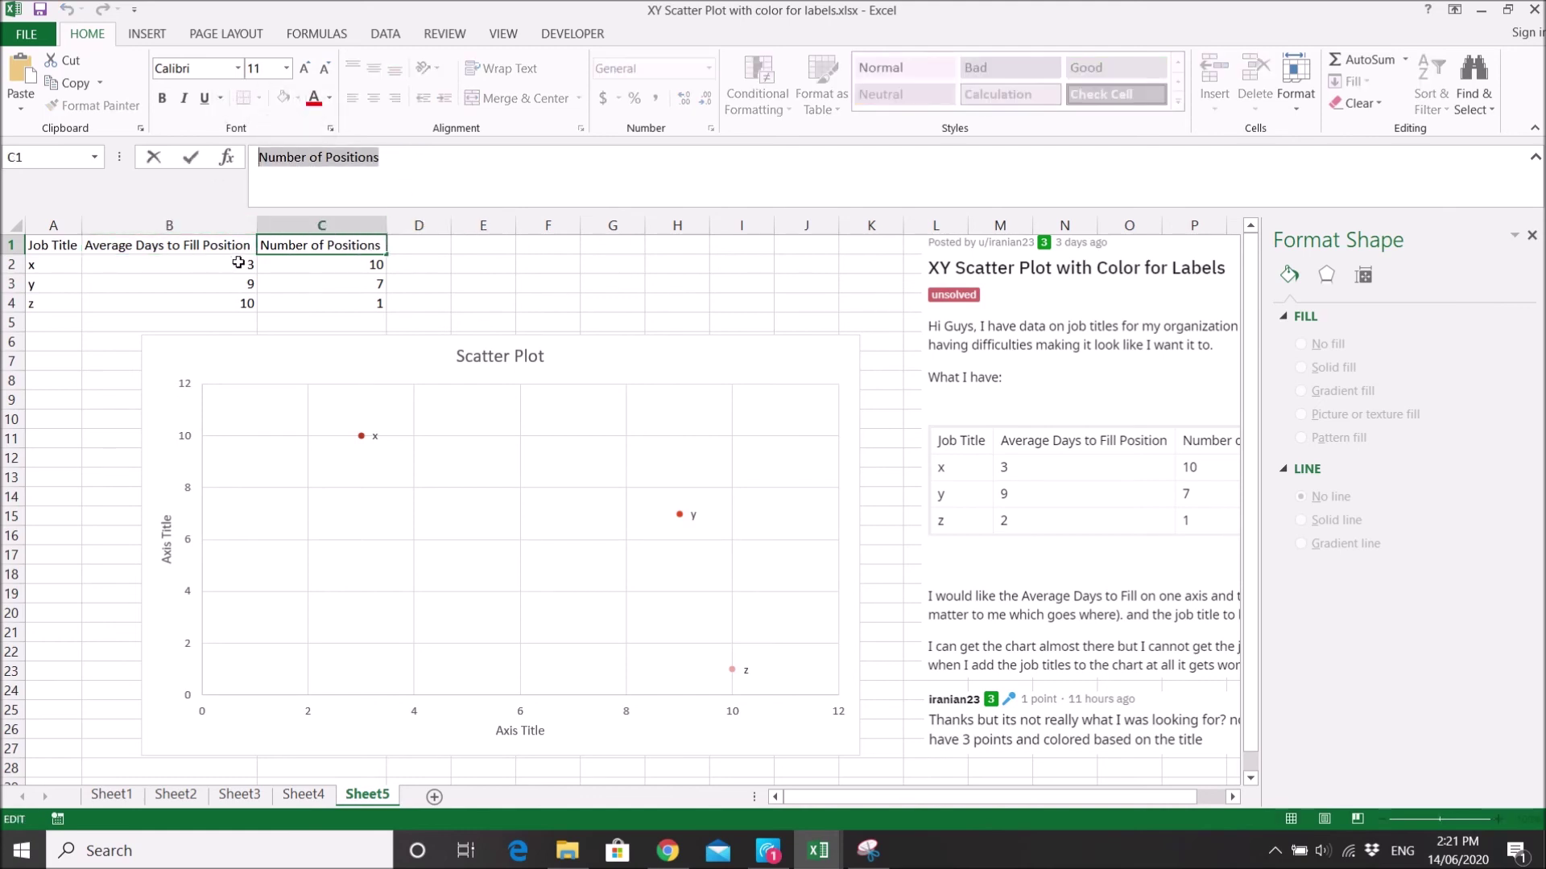
click(168, 532)
triple_click(168, 529)
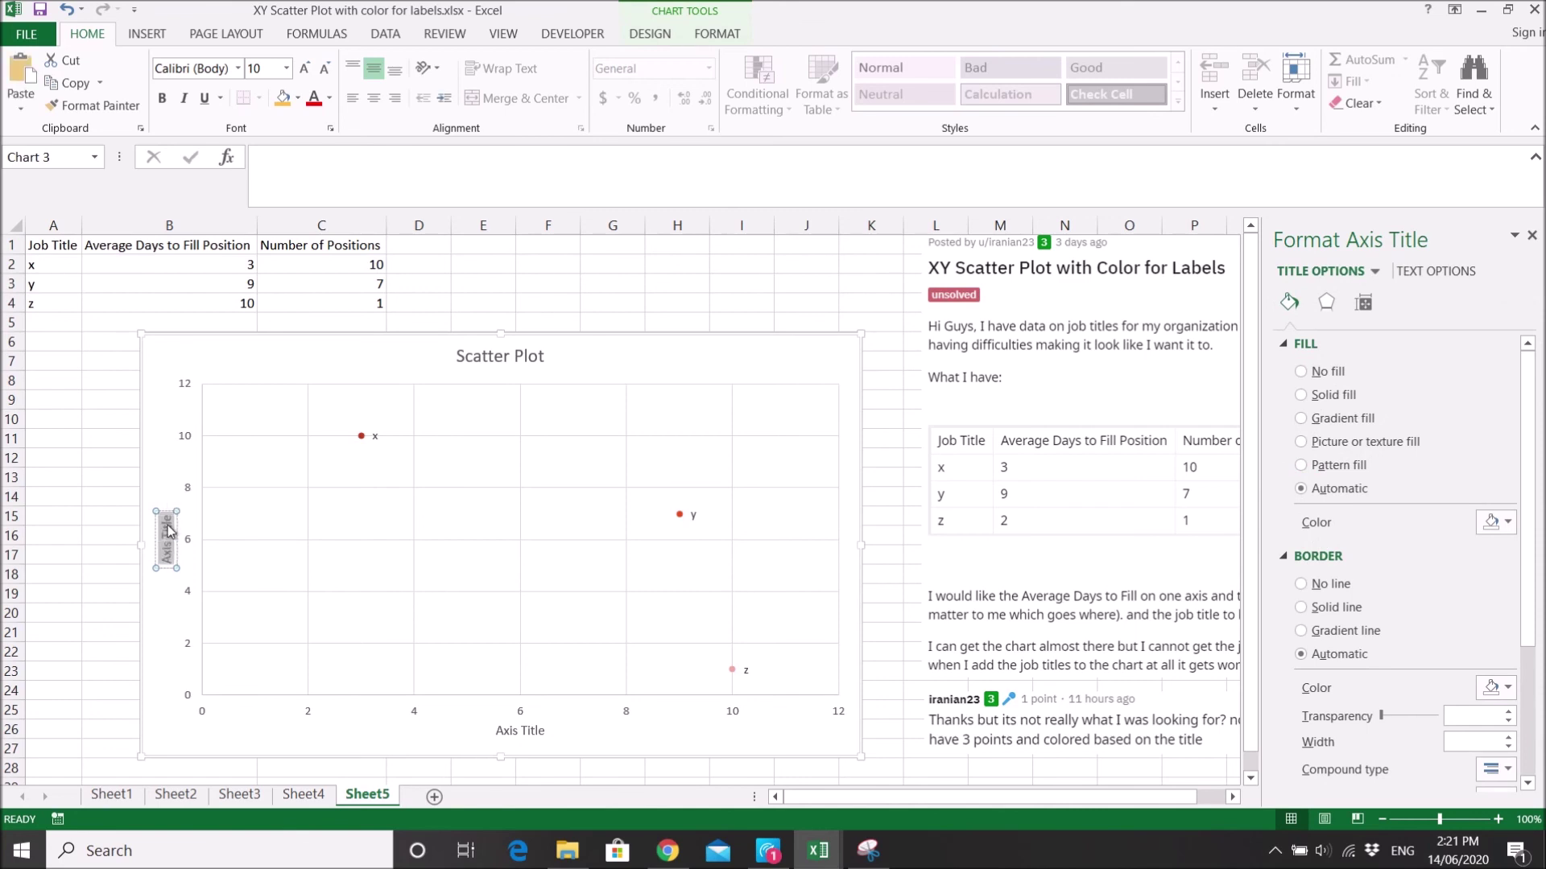
key(ctrl+v)
Paste the B1 header 'Average Days to Fill Position' as the horizontal axis title
click(173, 250)
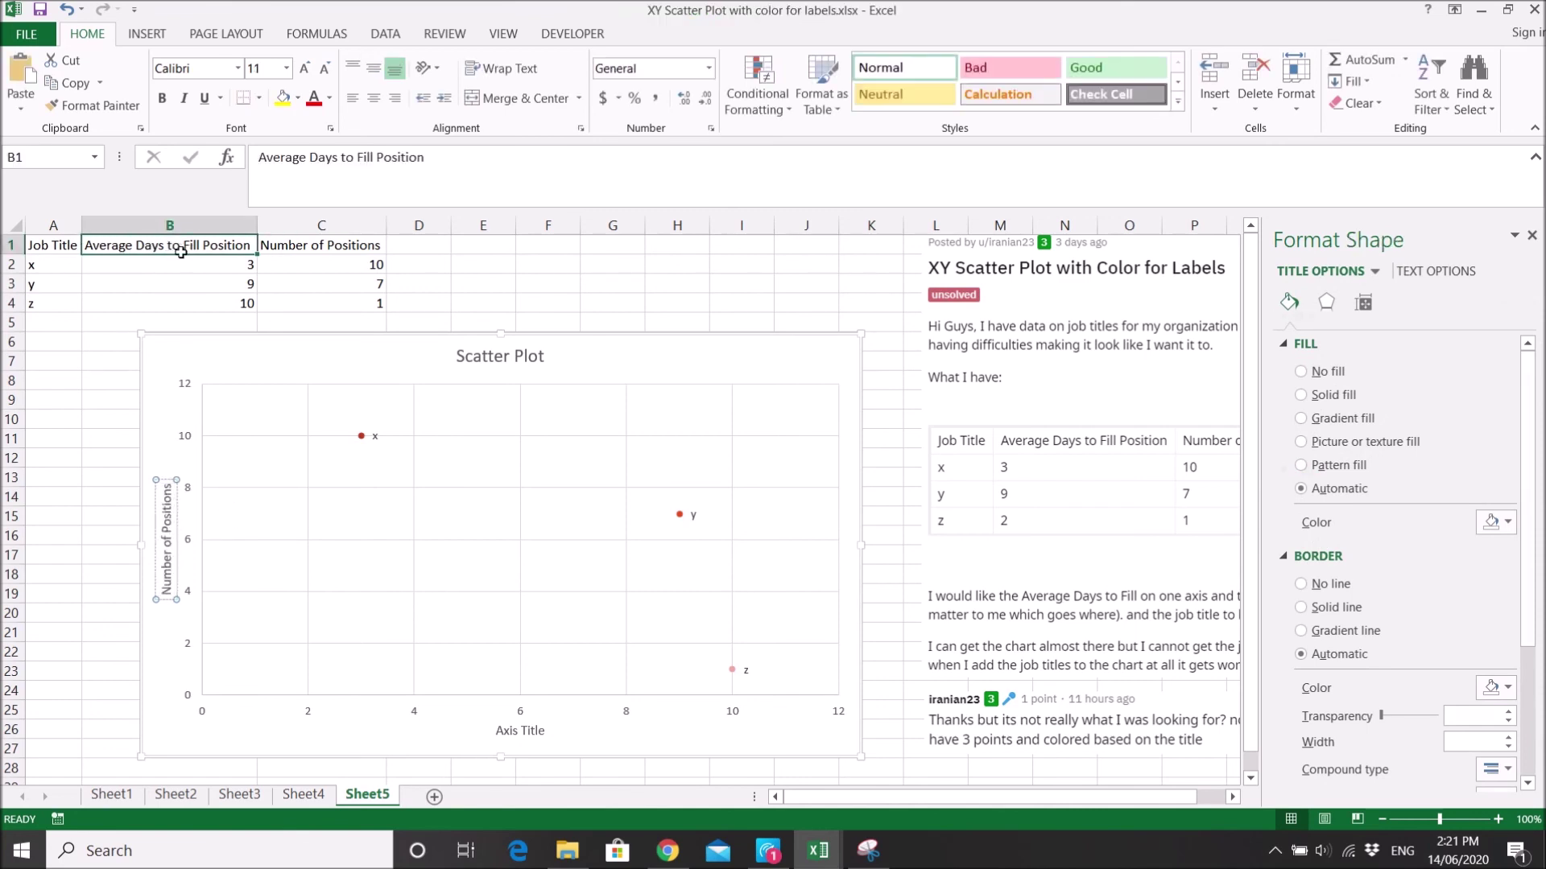
drag(411, 199, 258, 161)
key(ctrl+c)
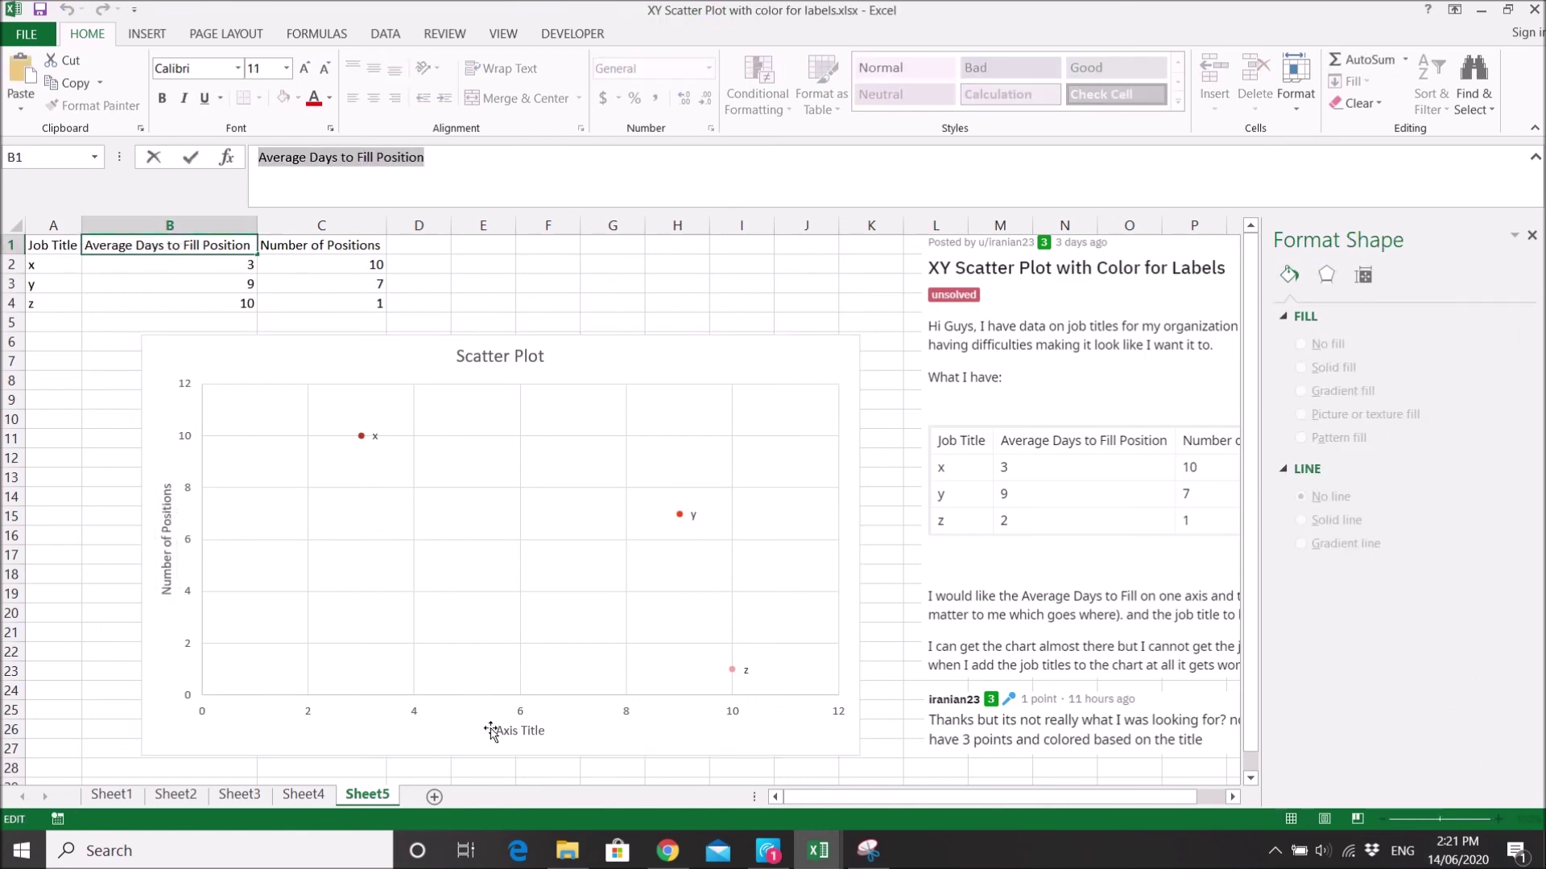
click(517, 731)
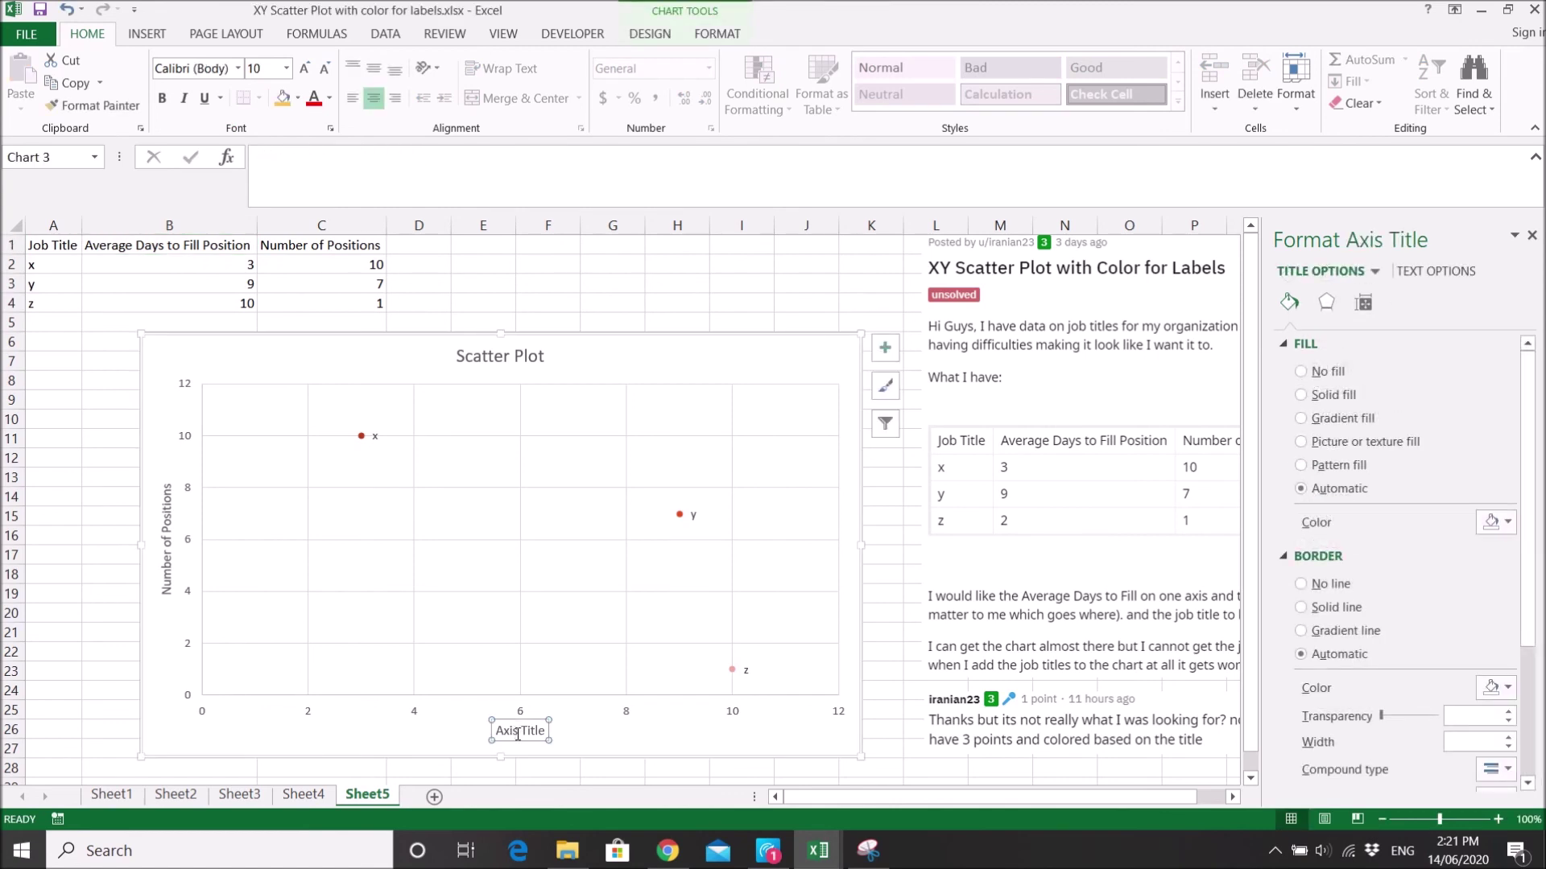
triple_click(518, 732)
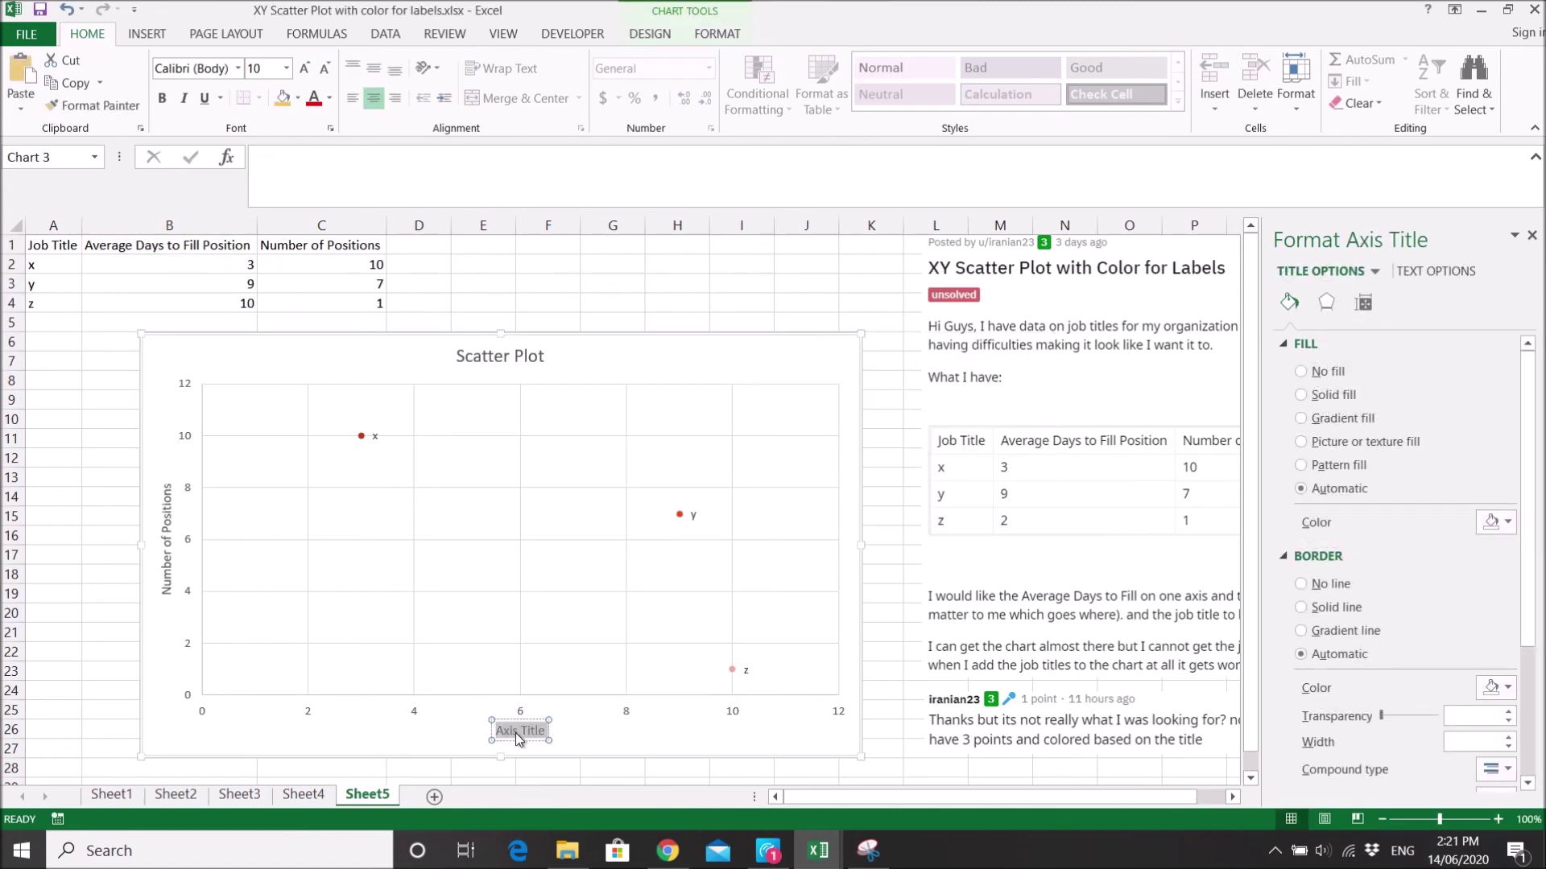
key(ctrl+v)
click(60, 458)
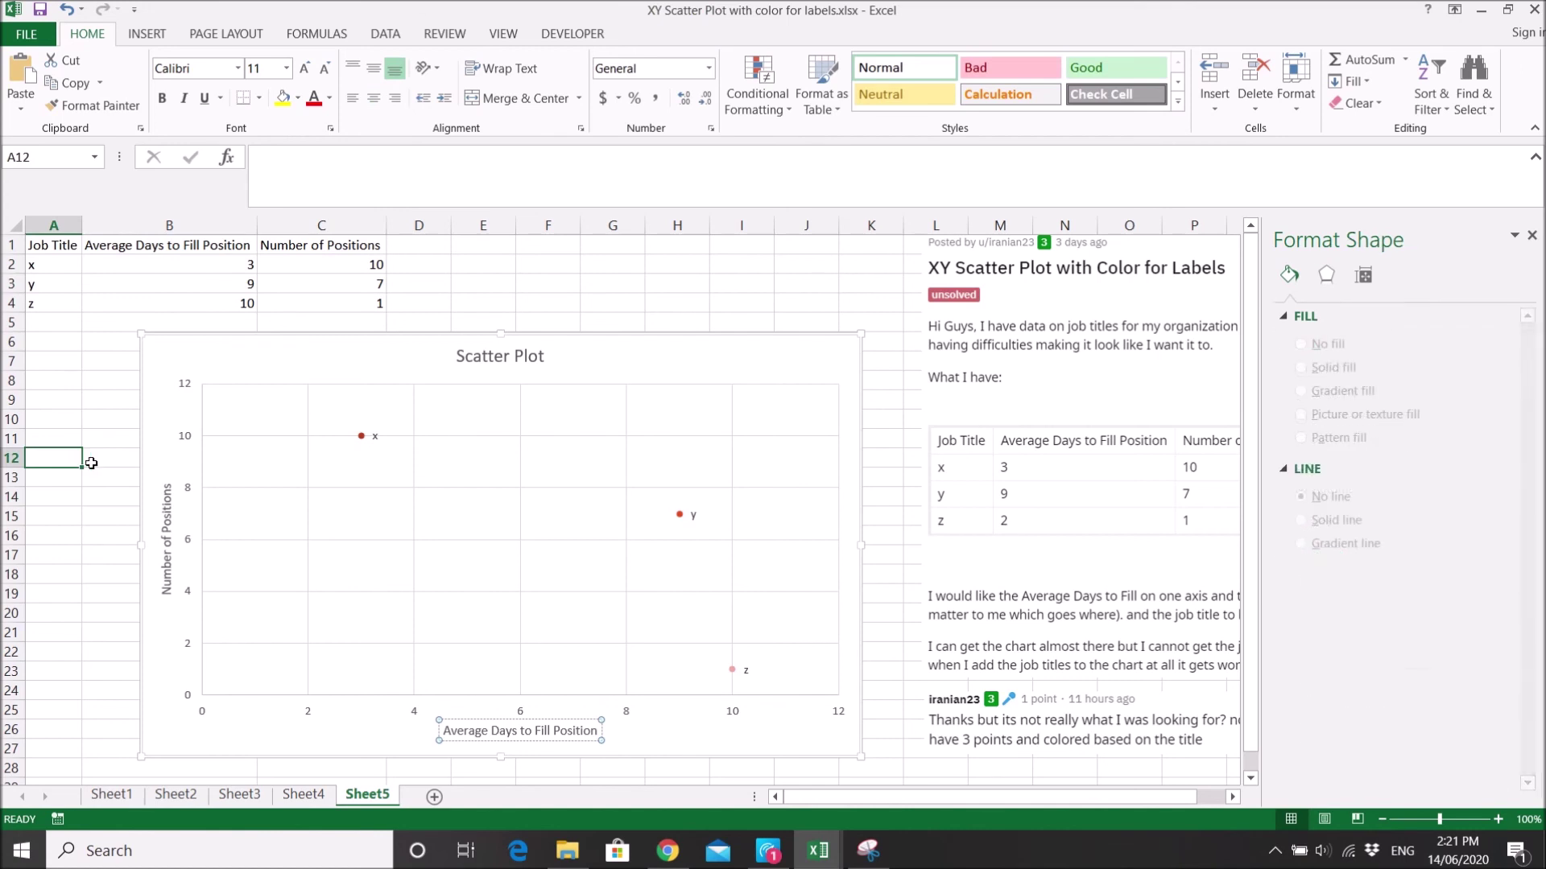
click(493, 303)
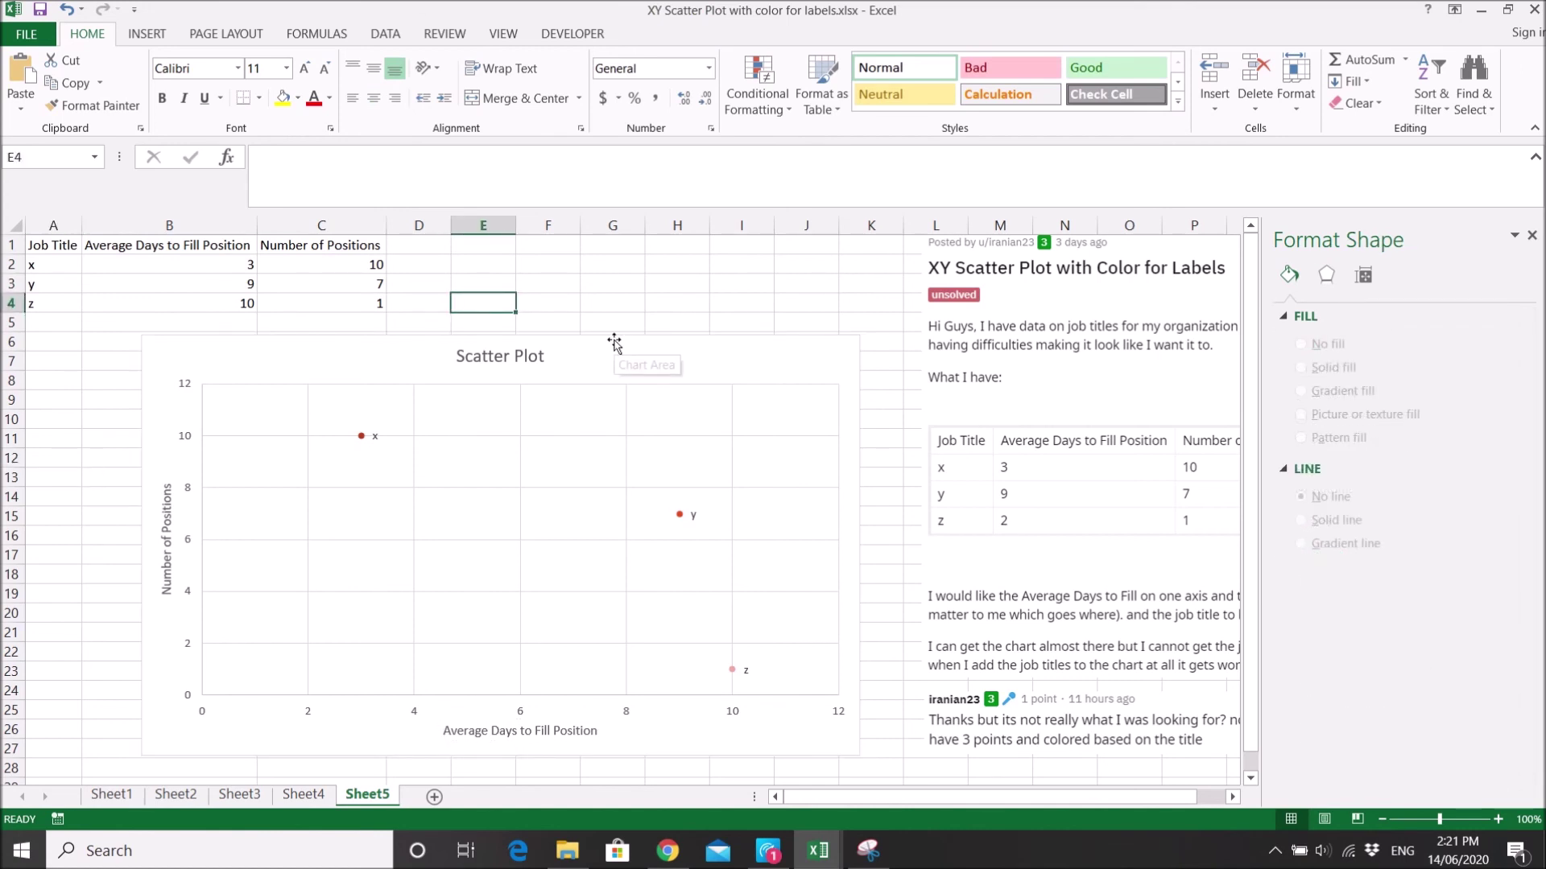